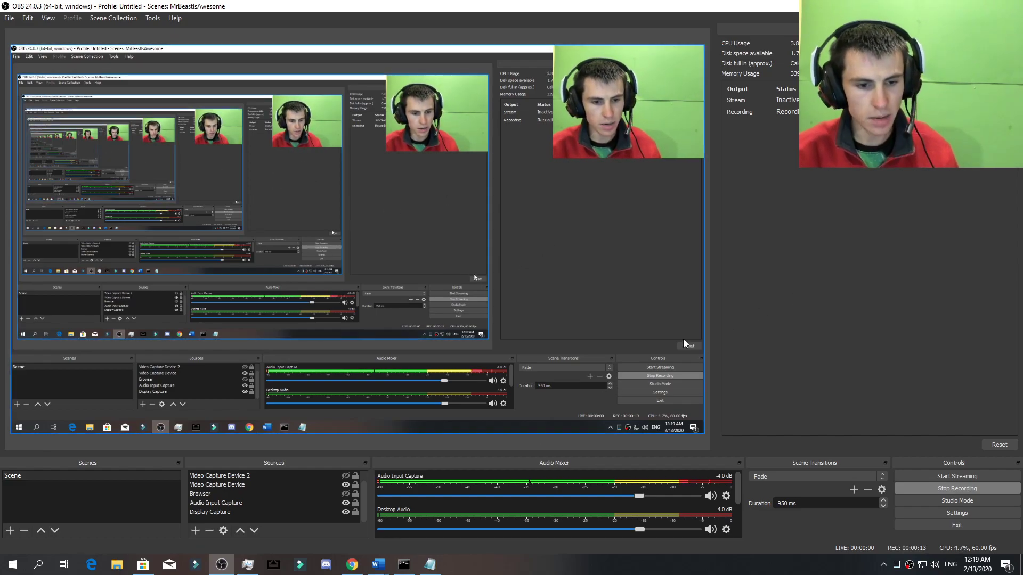
Step: Bring up the Microsoft Store solitaire results, then switch back to the OBS window
{"action": "left_click", "coordinate": [143, 564]}
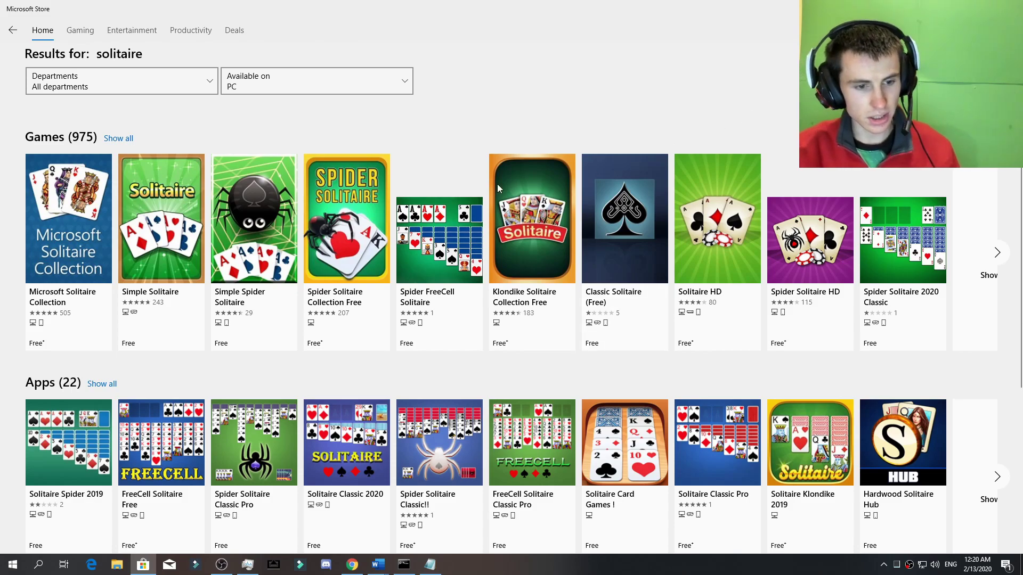
{"action": "key", "text": "alt+Tab"}
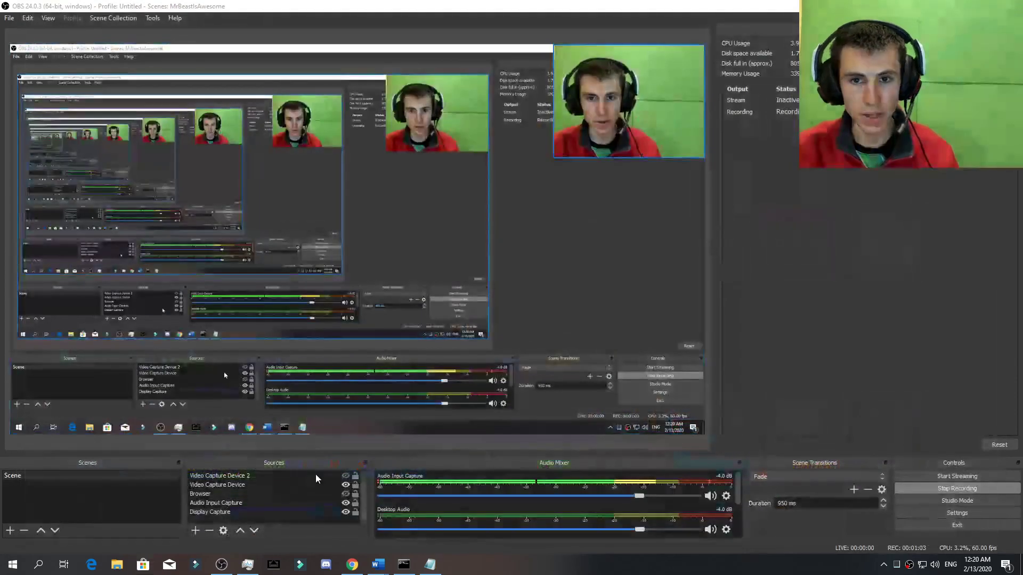
Step: From the Google results, open and skim the MajorGeeks 'Windows 7 Games For Windows 10' download page
{"action": "left_click", "coordinate": [351, 564]}
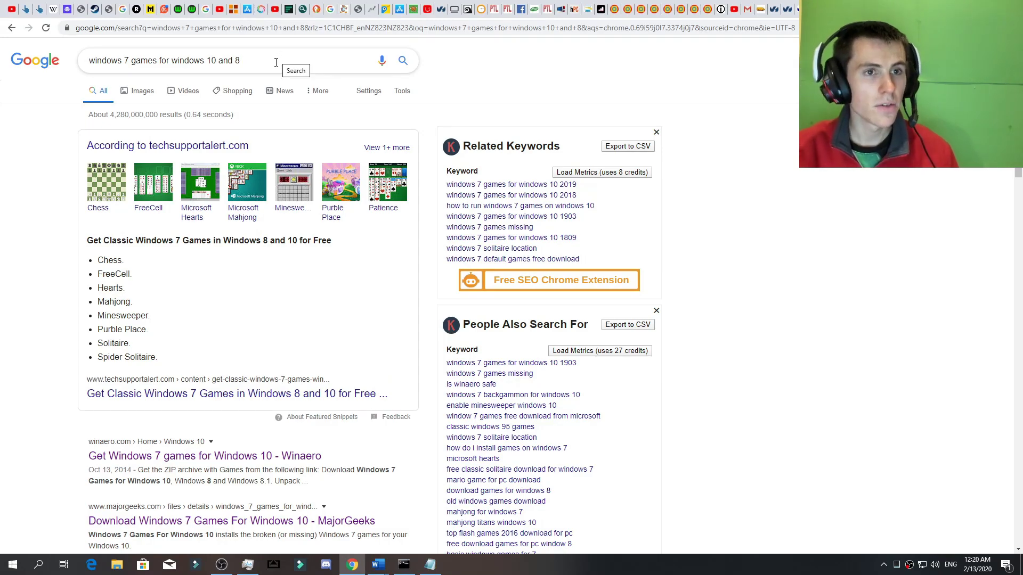
{"action": "scroll", "coordinate": [328, 117], "scroll_direction": "down", "scroll_amount": 2}
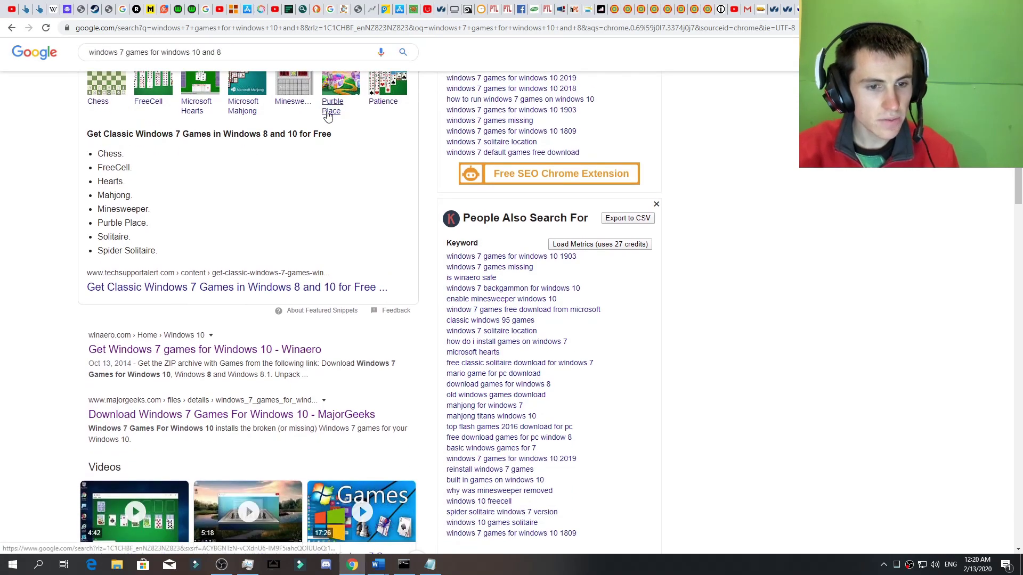
{"action": "scroll", "coordinate": [328, 116], "scroll_direction": "down", "scroll_amount": 4}
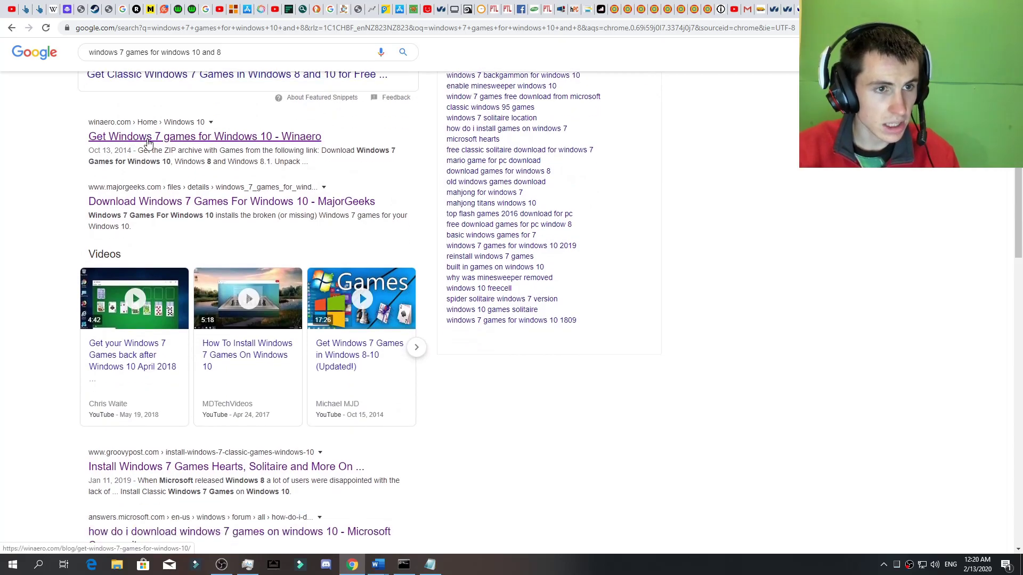
{"action": "left_click", "coordinate": [231, 214]}
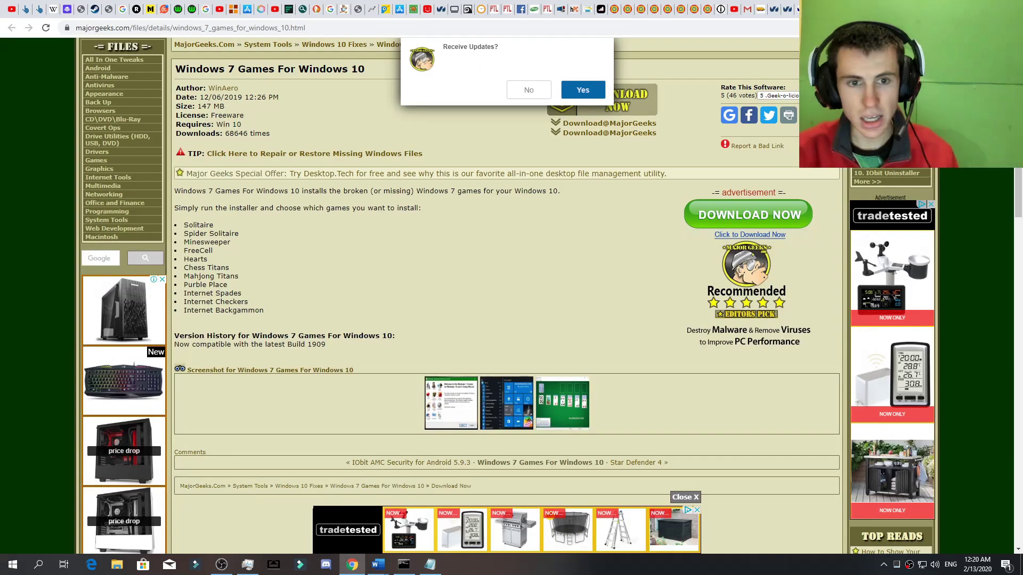
{"action": "scroll", "coordinate": [796, 202], "scroll_direction": "up", "scroll_amount": 2}
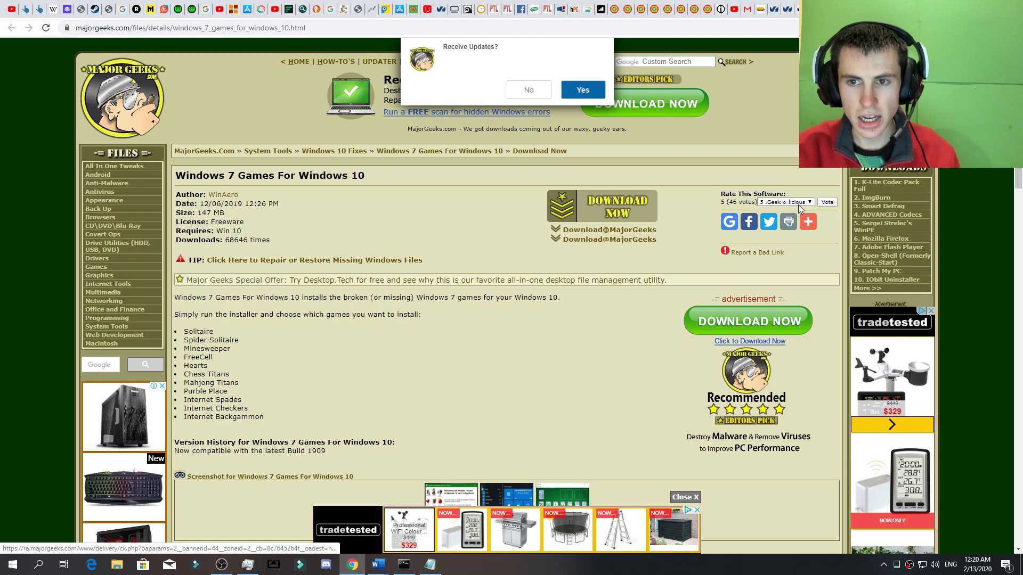
{"action": "scroll", "coordinate": [640, 204], "scroll_direction": "down", "scroll_amount": 6}
{"action": "scroll", "coordinate": [640, 205], "scroll_direction": "up", "scroll_amount": 6}
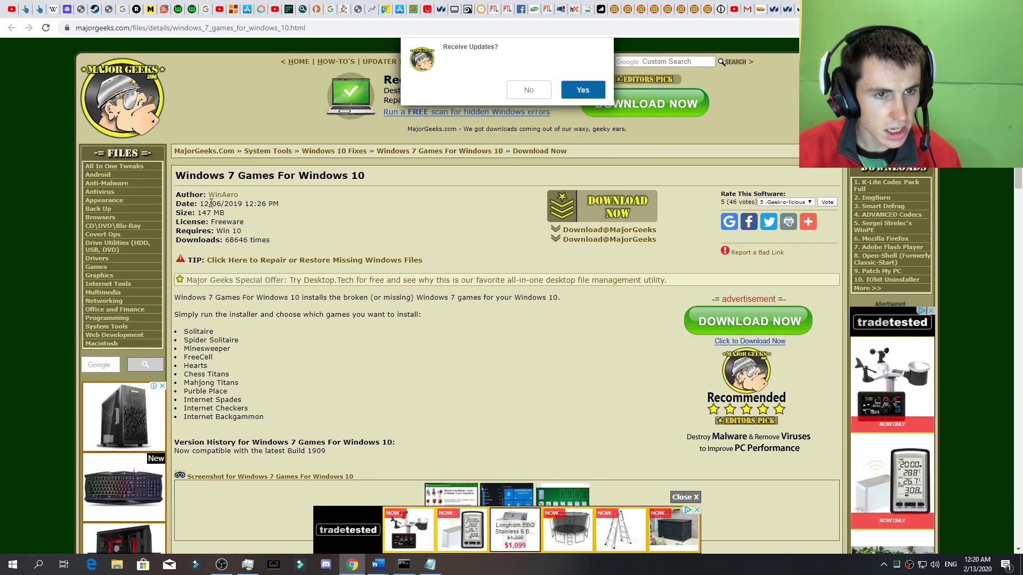
{"action": "left_click_drag", "start_coordinate": [224, 241], "coordinate": [234, 238]}
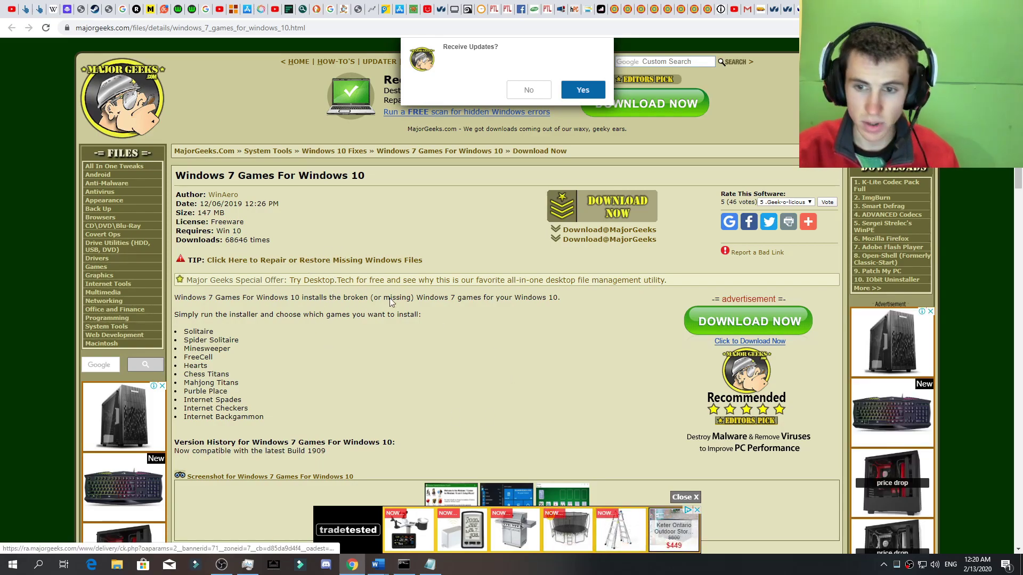
{"action": "key", "text": "ctrl+w"}
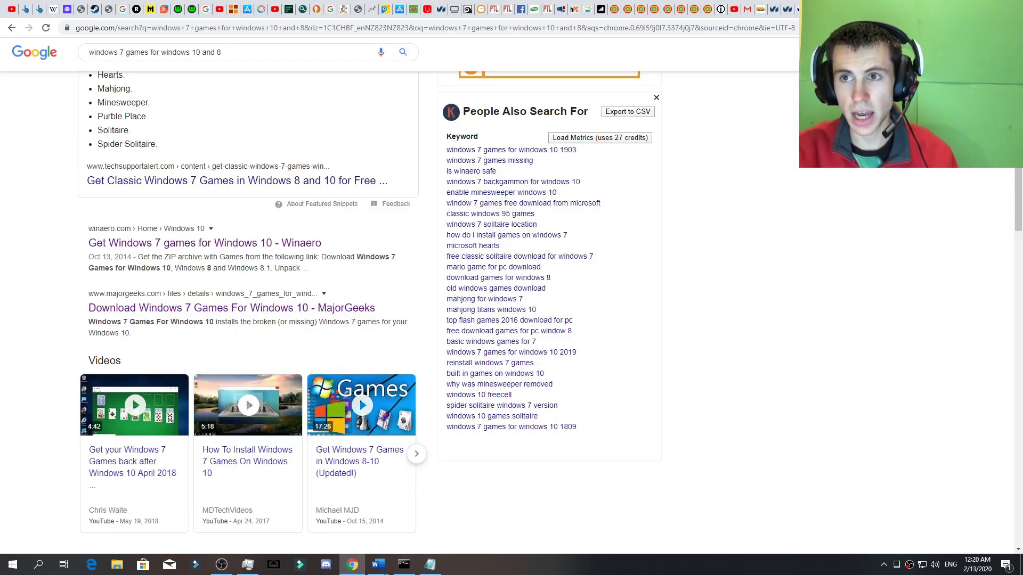
{"action": "key", "text": "ctrl+w"}
{"action": "scroll", "coordinate": [289, 377], "scroll_direction": "down", "scroll_amount": 20}
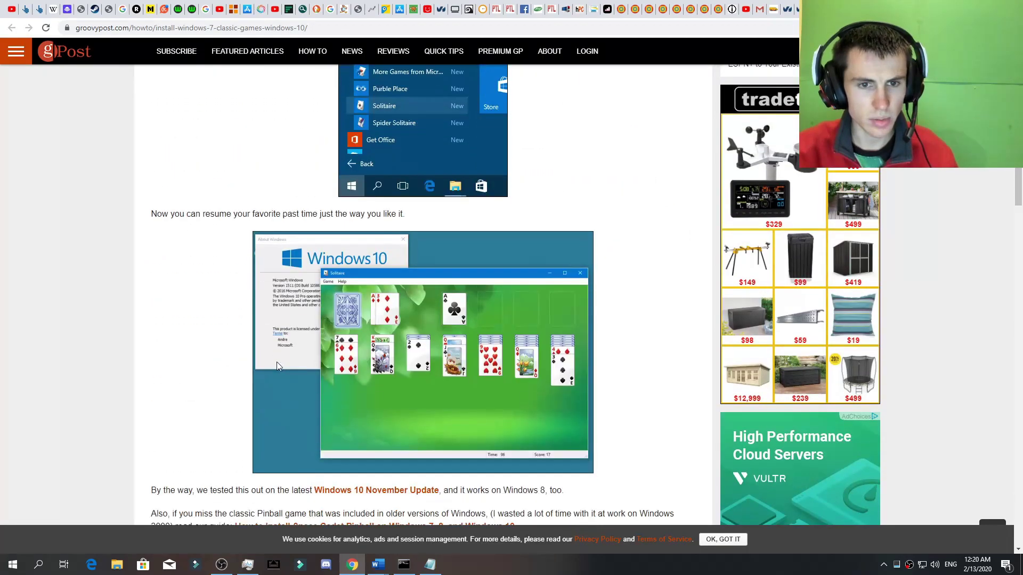
{"action": "scroll", "coordinate": [287, 365], "scroll_direction": "up", "scroll_amount": 7}
{"action": "scroll", "coordinate": [289, 363], "scroll_direction": "up", "scroll_amount": 7}
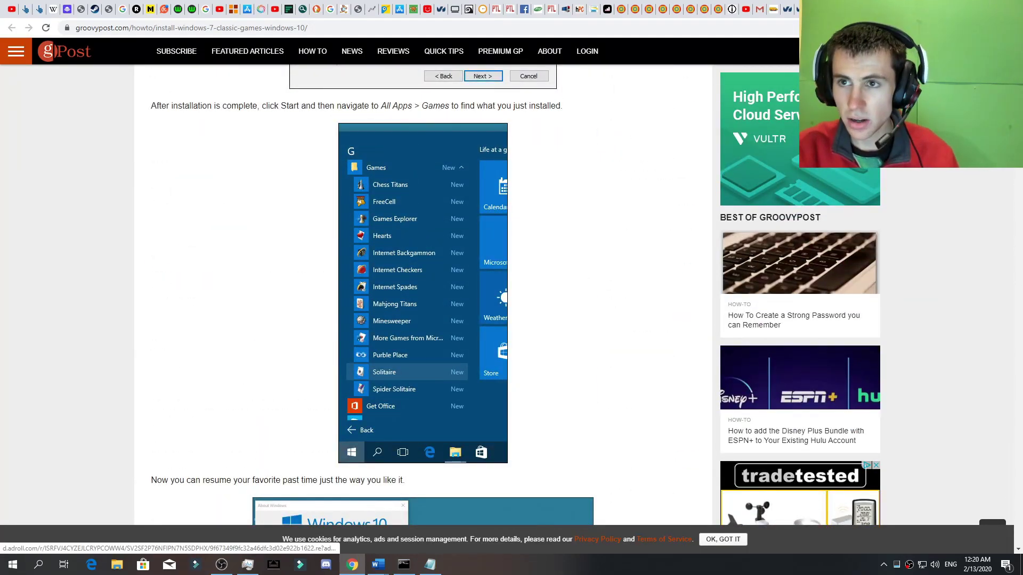
{"action": "key", "text": "ctrl+w"}
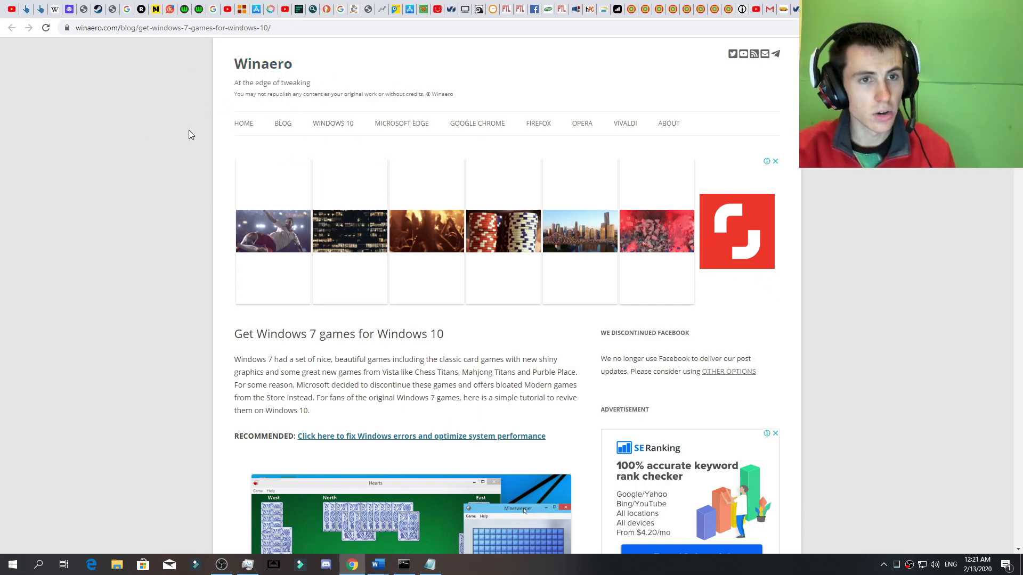
{"action": "key", "text": "alt+Left"}
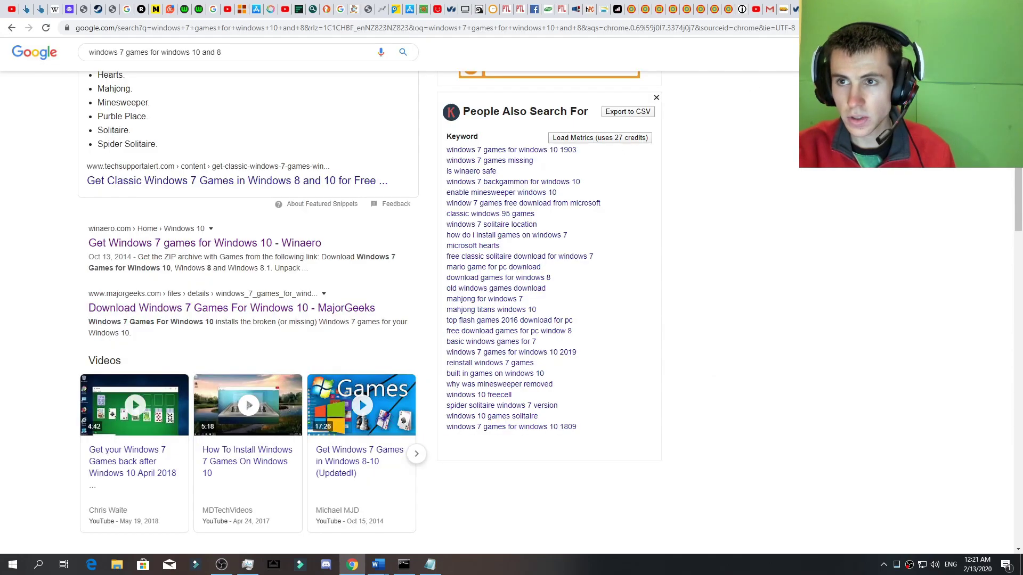
Step: Open the Winaero guide to Windows 7 games for Windows 10 and check its web address
{"action": "left_click", "coordinate": [186, 246]}
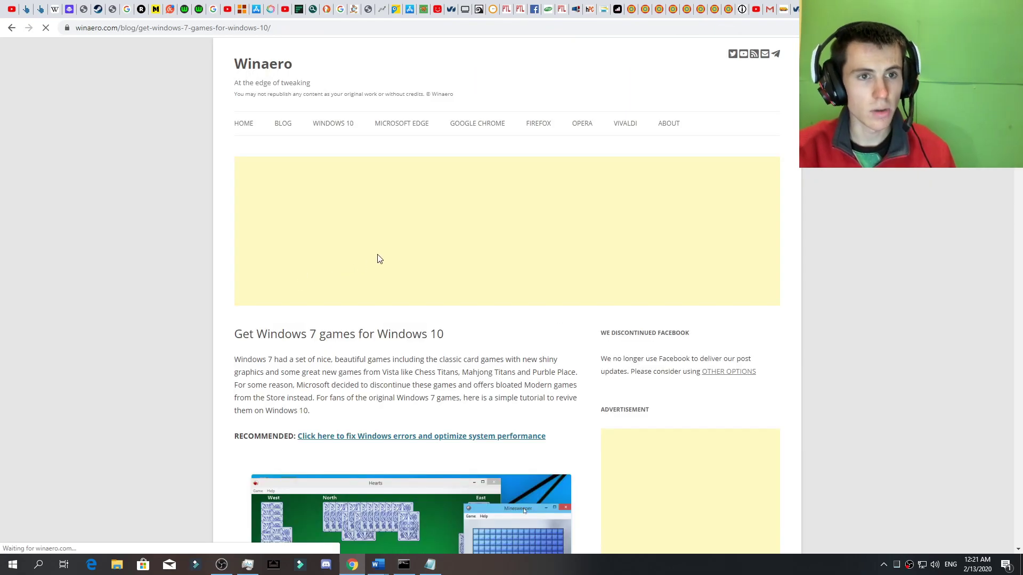
{"action": "scroll", "coordinate": [306, 231], "scroll_direction": "down", "scroll_amount": 1}
{"action": "scroll", "coordinate": [301, 235], "scroll_direction": "down", "scroll_amount": 3}
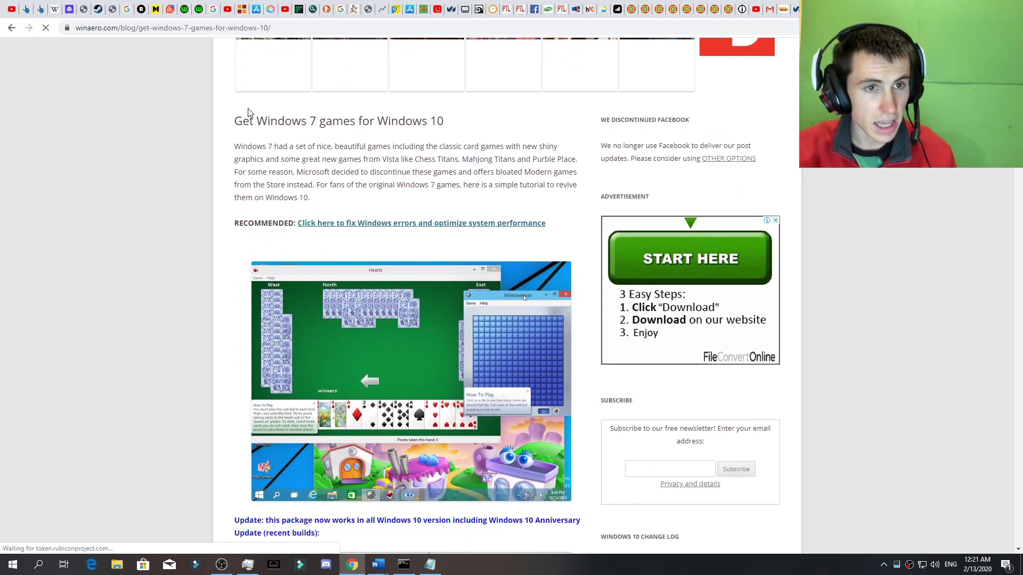
{"action": "left_click", "coordinate": [172, 34]}
{"action": "left_click", "coordinate": [343, 143]}
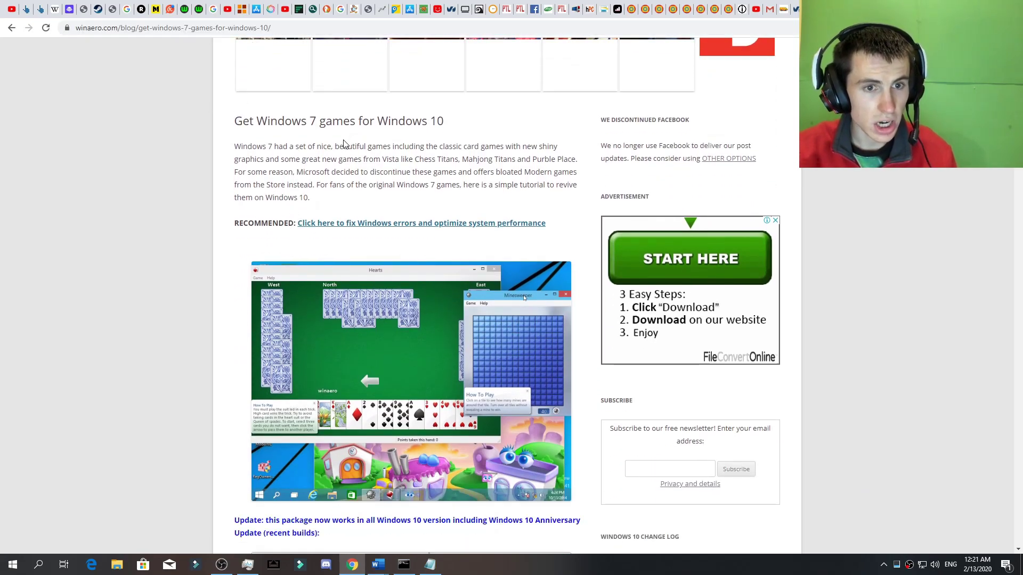
Step: Read through the Winaero article down to its ZIP download and setup instructions
{"action": "scroll", "coordinate": [453, 143], "scroll_direction": "down", "scroll_amount": 5}
{"action": "scroll", "coordinate": [465, 182], "scroll_direction": "up", "scroll_amount": 2}
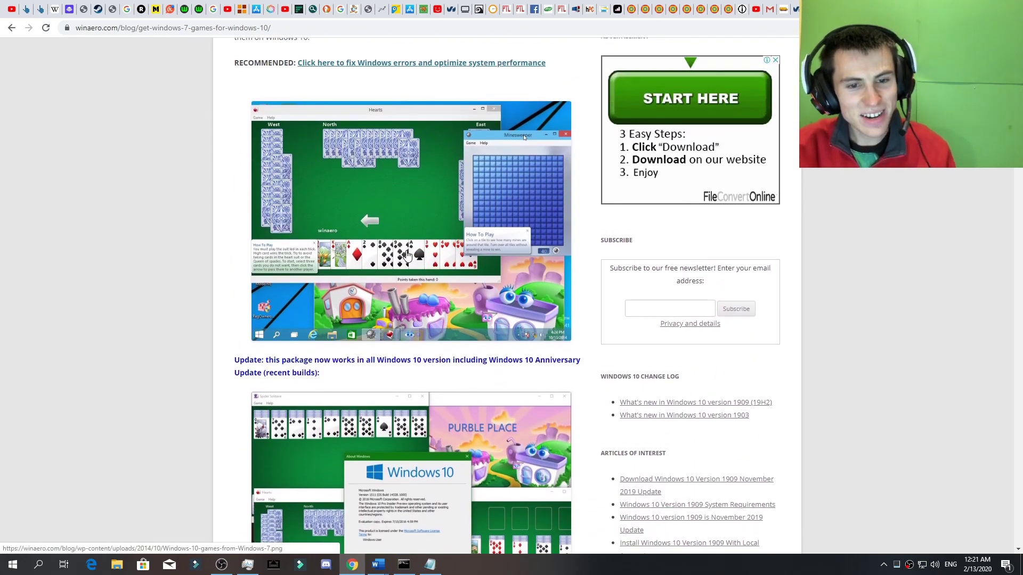
{"action": "scroll", "coordinate": [452, 241], "scroll_direction": "down", "scroll_amount": 4}
{"action": "scroll", "coordinate": [375, 201], "scroll_direction": "up", "scroll_amount": 4}
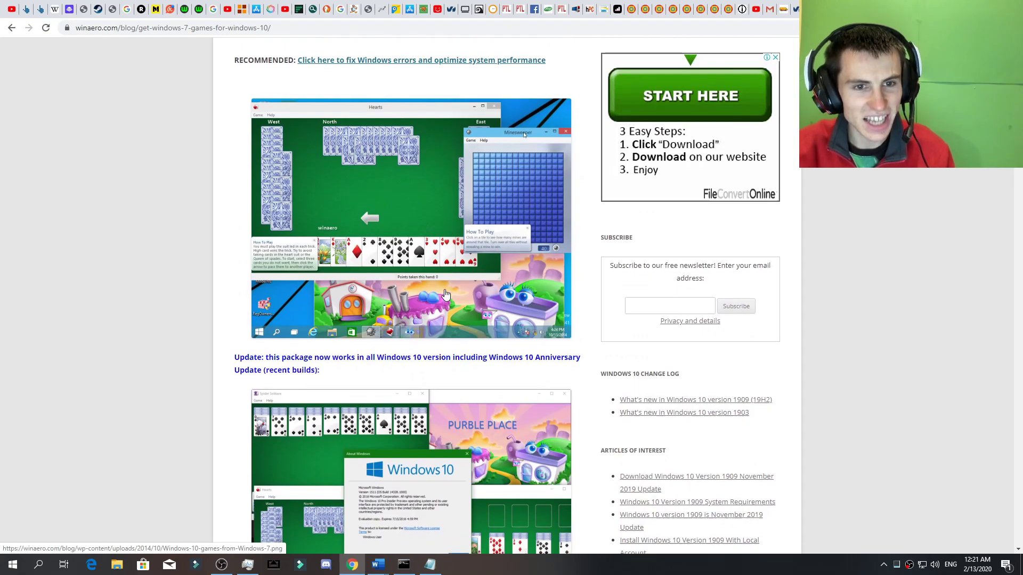
{"action": "scroll", "coordinate": [415, 239], "scroll_direction": "down", "scroll_amount": 6}
{"action": "scroll", "coordinate": [453, 280], "scroll_direction": "down", "scroll_amount": 12}
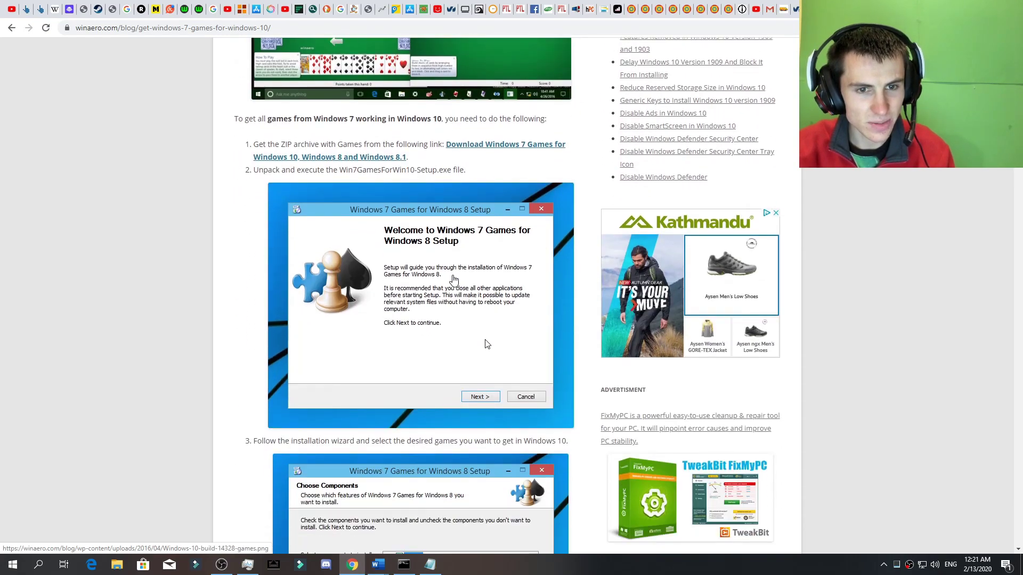
{"action": "scroll", "coordinate": [458, 277], "scroll_direction": "down", "scroll_amount": 6}
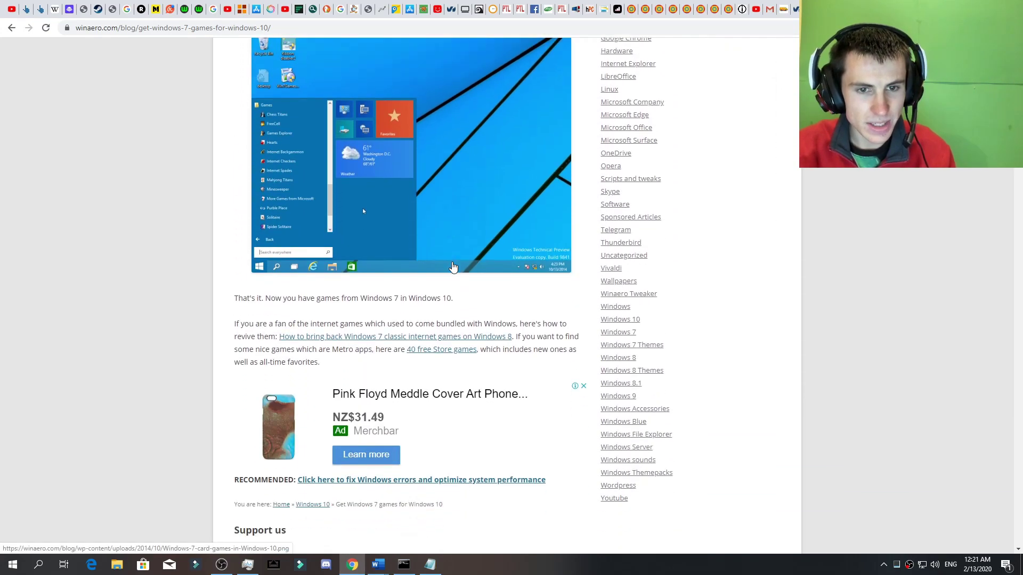
{"action": "scroll", "coordinate": [462, 259], "scroll_direction": "down", "scroll_amount": 2}
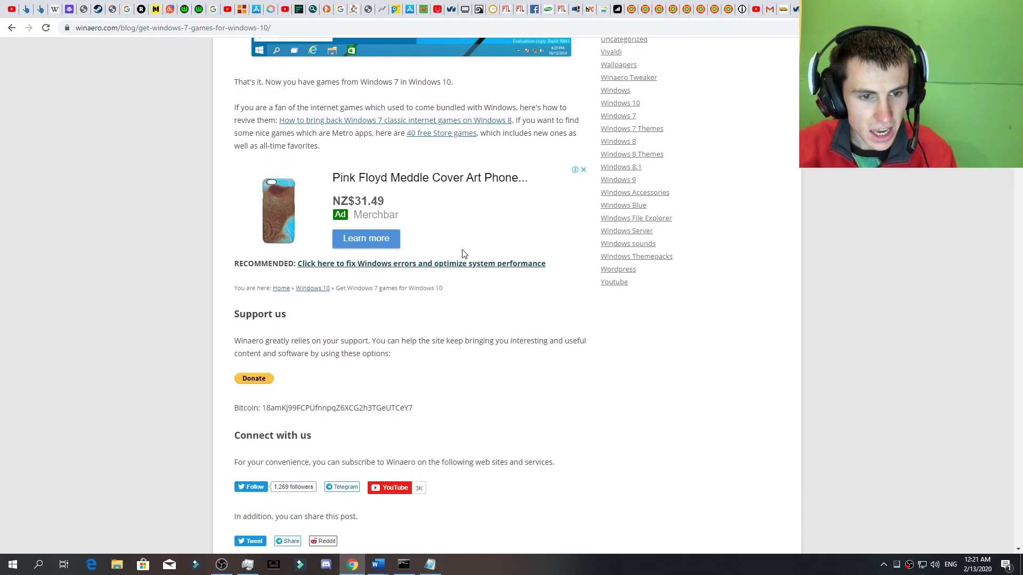
{"action": "scroll", "coordinate": [462, 256], "scroll_direction": "up", "scroll_amount": 9}
{"action": "scroll", "coordinate": [462, 251], "scroll_direction": "up", "scroll_amount": 10}
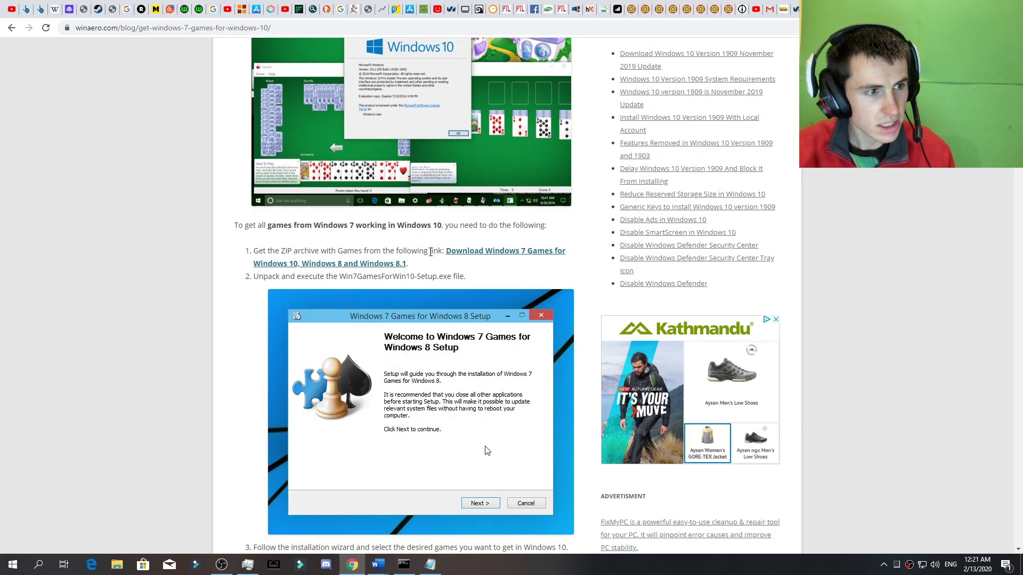
Step: Follow the Winaero ZIP download link and scroll through the download page
{"action": "left_click", "coordinate": [457, 250]}
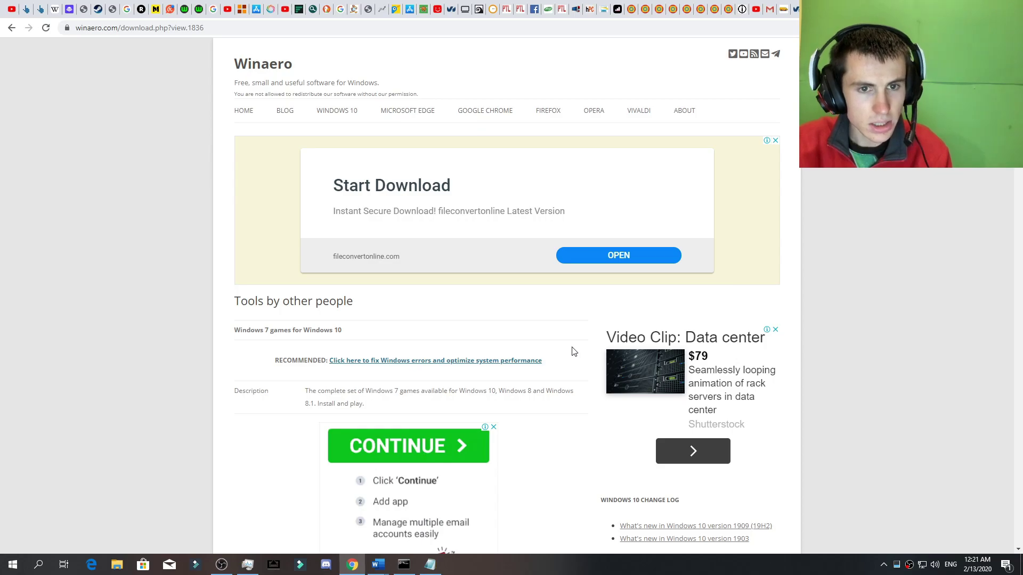
{"action": "scroll", "coordinate": [547, 341], "scroll_direction": "down", "scroll_amount": 4}
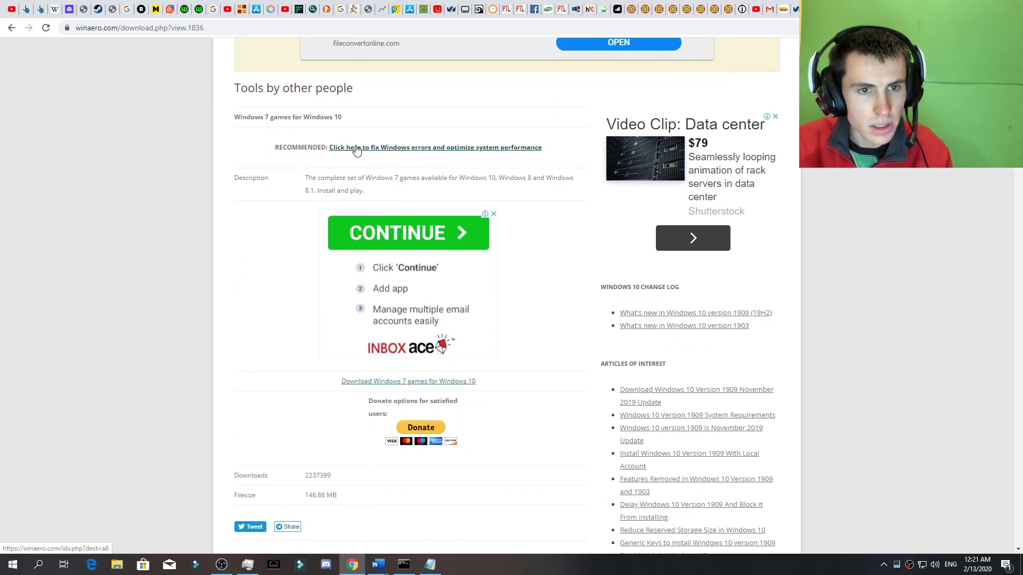
{"action": "scroll", "coordinate": [537, 225], "scroll_direction": "down", "scroll_amount": 3}
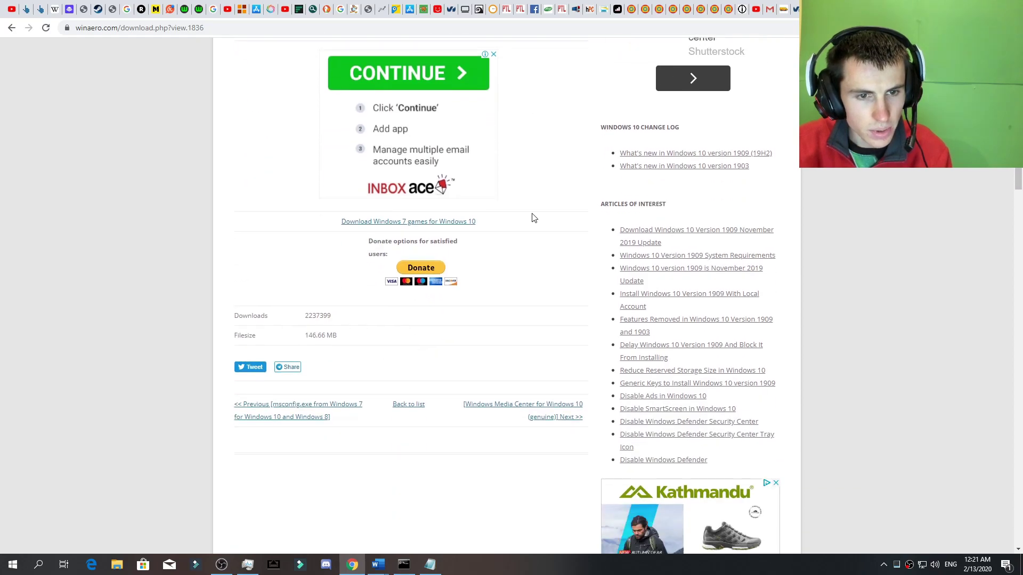
{"action": "scroll", "coordinate": [355, 272], "scroll_direction": "down", "scroll_amount": 1}
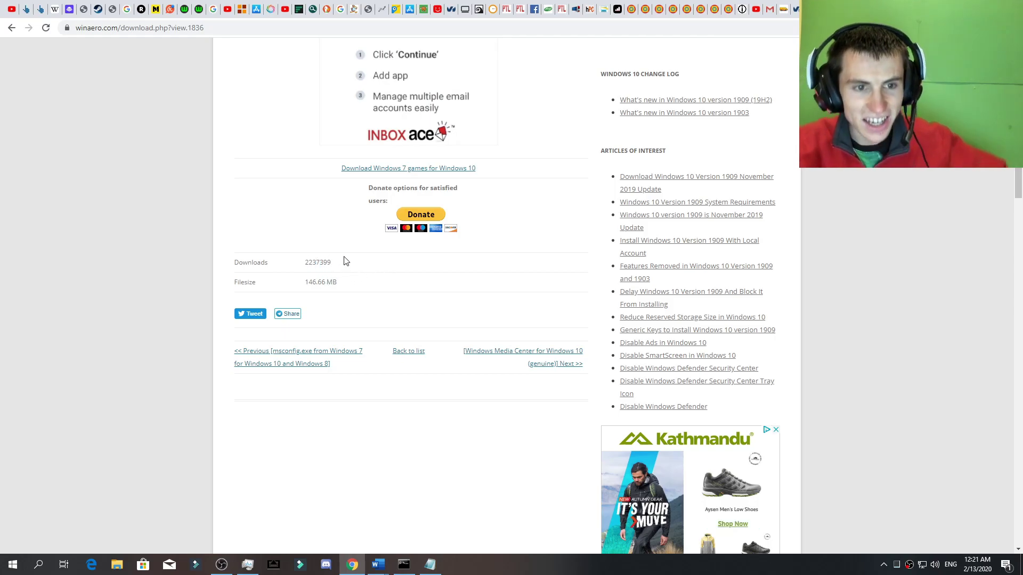
{"action": "scroll", "coordinate": [313, 273], "scroll_direction": "up", "scroll_amount": 8}
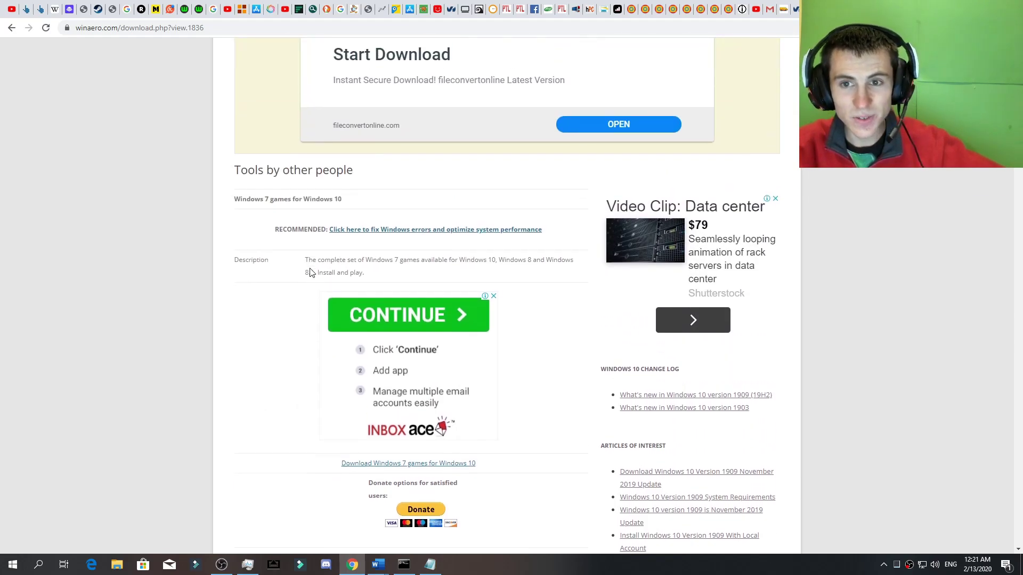
{"action": "scroll", "coordinate": [303, 302], "scroll_direction": "down", "scroll_amount": 2}
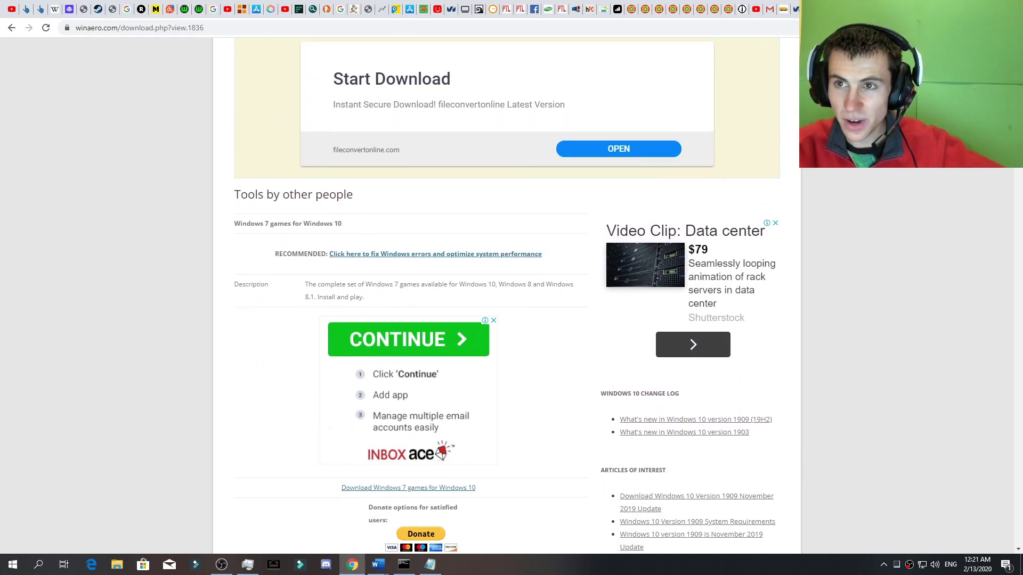
{"action": "scroll", "coordinate": [377, 321], "scroll_direction": "down", "scroll_amount": 4}
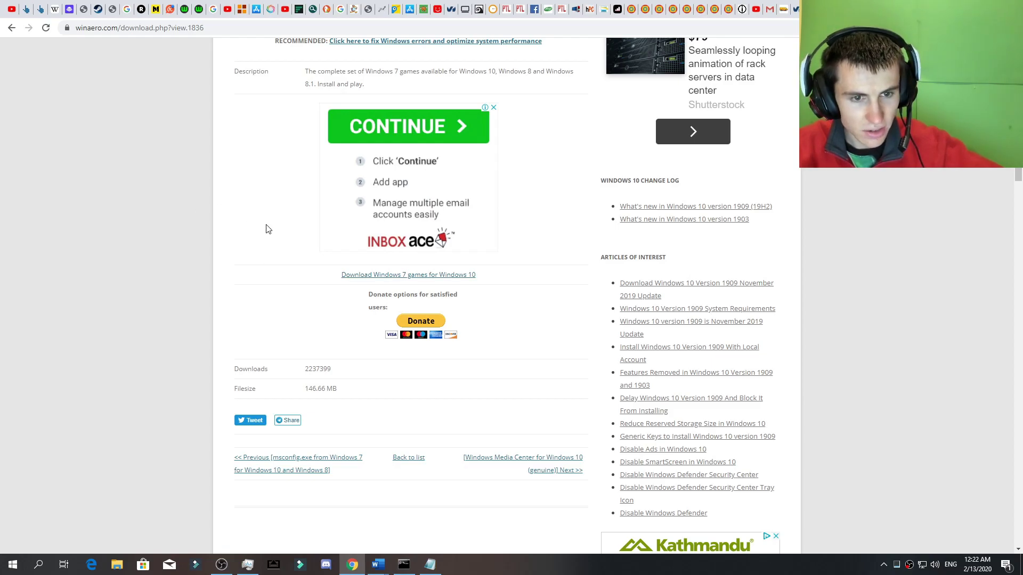
{"action": "scroll", "coordinate": [337, 371], "scroll_direction": "down", "scroll_amount": 15}
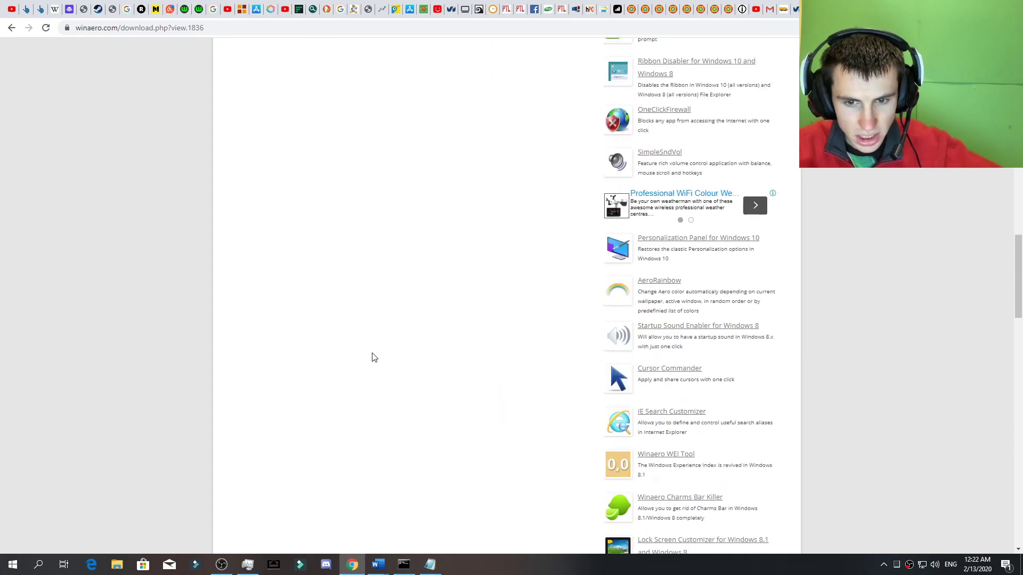
{"action": "scroll", "coordinate": [376, 351], "scroll_direction": "down", "scroll_amount": 10}
{"action": "scroll", "coordinate": [452, 342], "scroll_direction": "up", "scroll_amount": 7}
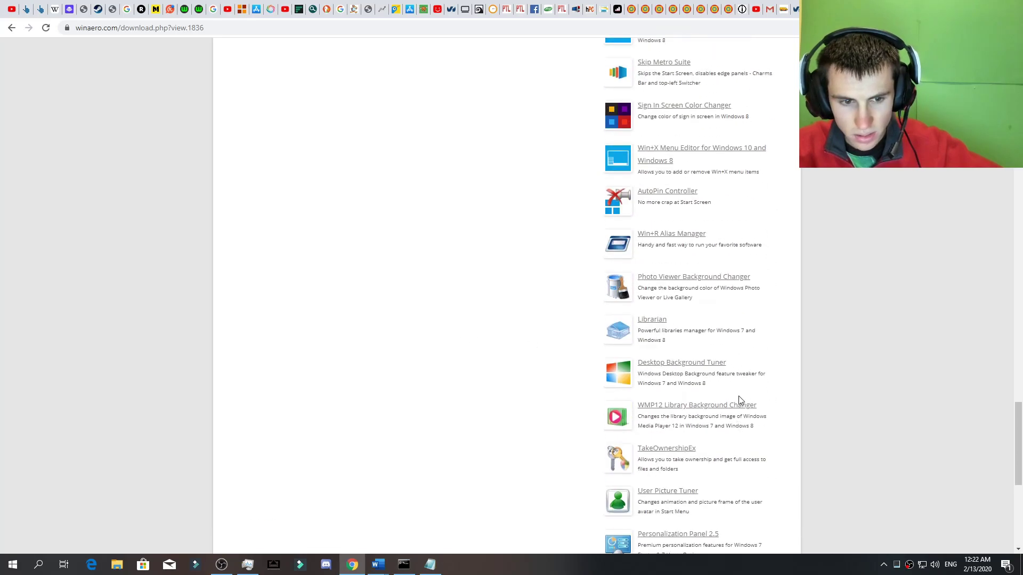
{"action": "scroll", "coordinate": [737, 400], "scroll_direction": "down", "scroll_amount": 7}
{"action": "left_click_drag", "start_coordinate": [1018, 503], "coordinate": [1018, 80]}
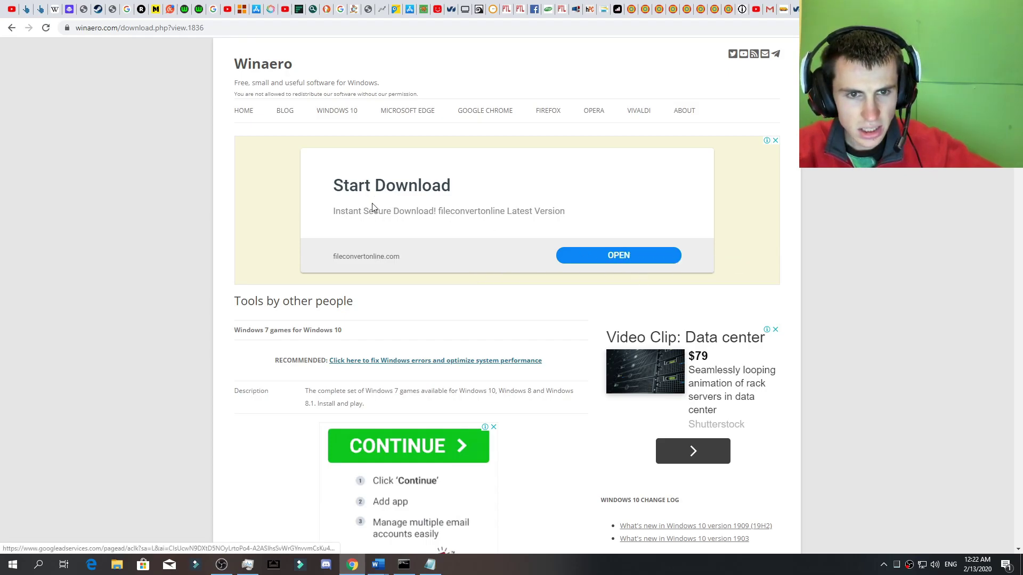
Step: Download Win7Games4Win10_8_81_v2.zip and open it from the download bar
{"action": "scroll", "coordinate": [320, 272], "scroll_direction": "down", "scroll_amount": 2}
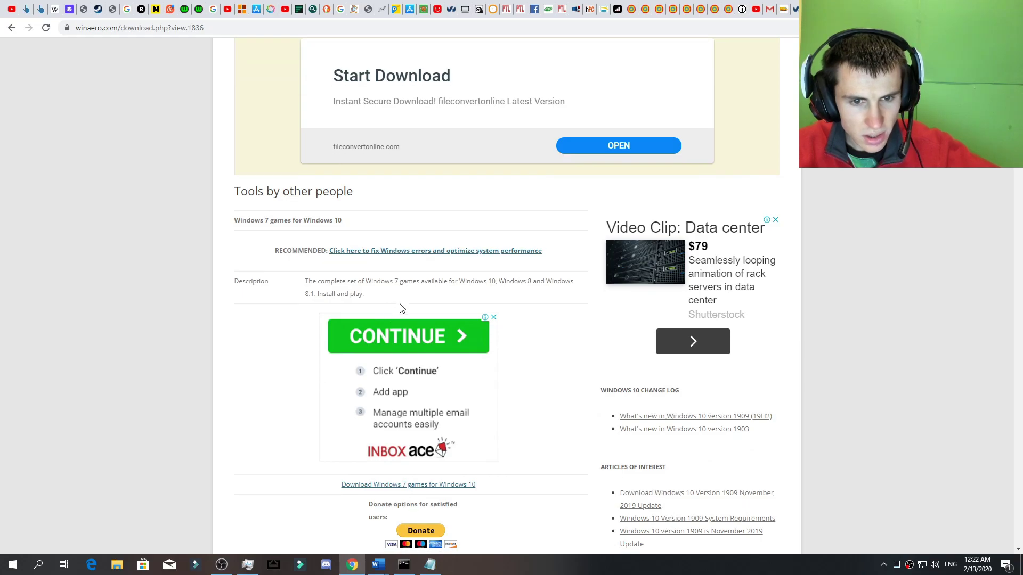
{"action": "scroll", "coordinate": [400, 309], "scroll_direction": "down", "scroll_amount": 3}
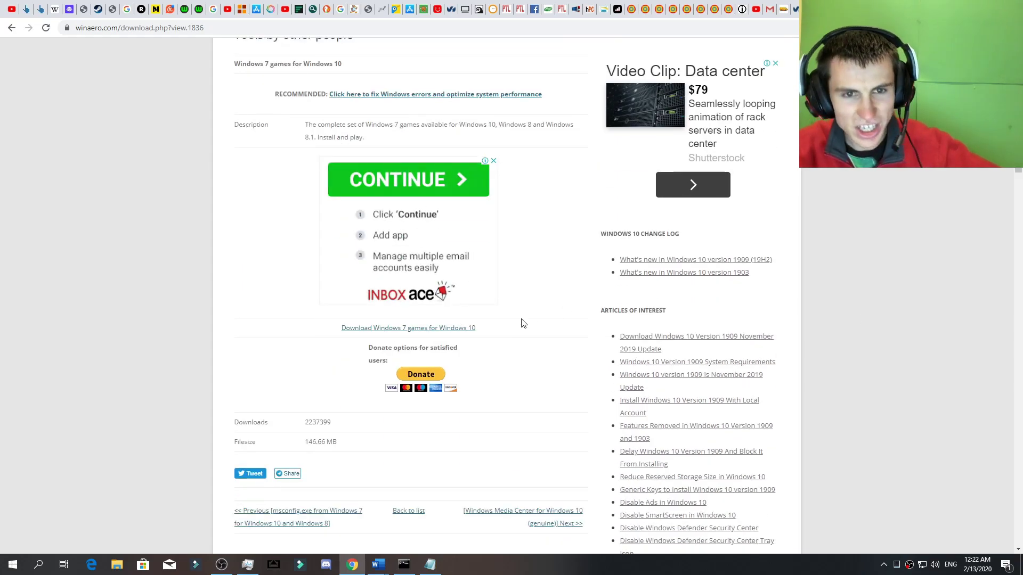
{"action": "scroll", "coordinate": [530, 320], "scroll_direction": "up", "scroll_amount": 2}
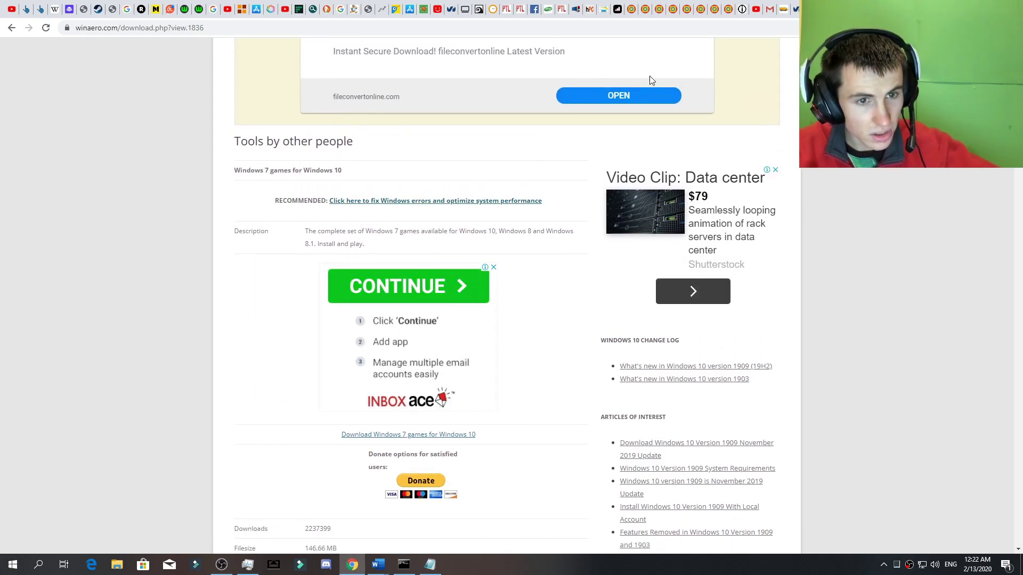
{"action": "scroll", "coordinate": [491, 273], "scroll_direction": "down", "scroll_amount": 2}
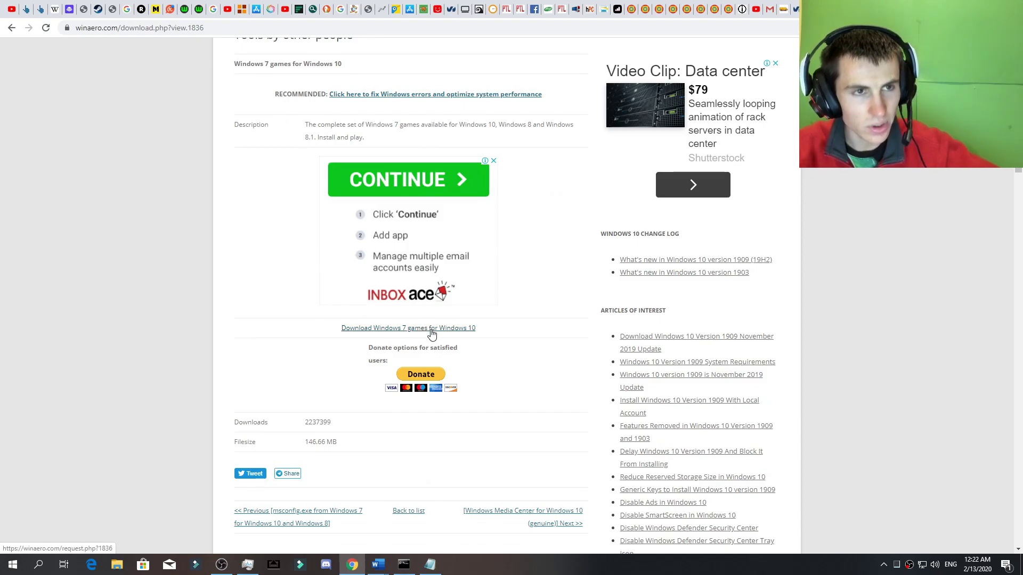
{"action": "left_click", "coordinate": [473, 334]}
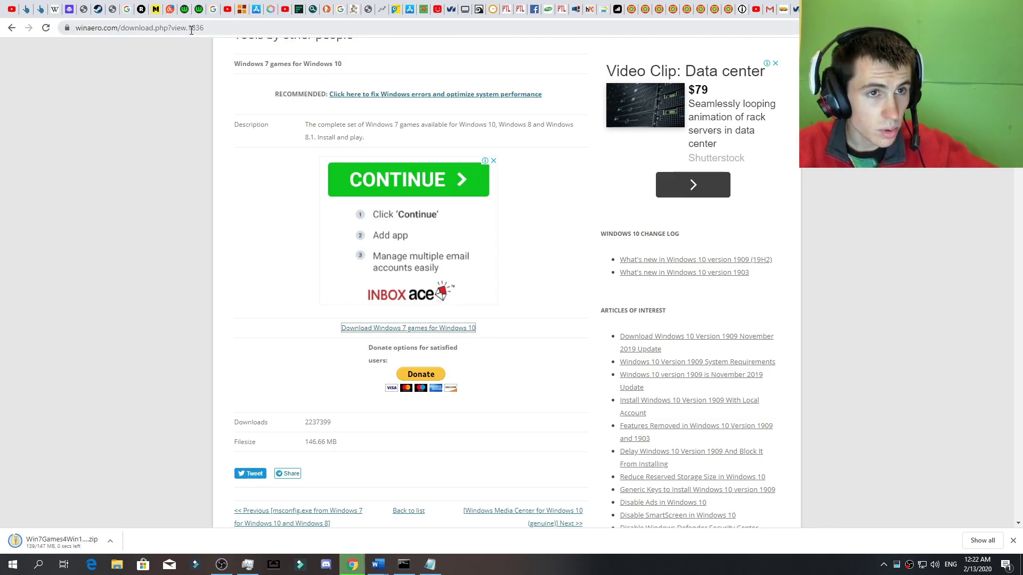
{"action": "left_click", "coordinate": [78, 545]}
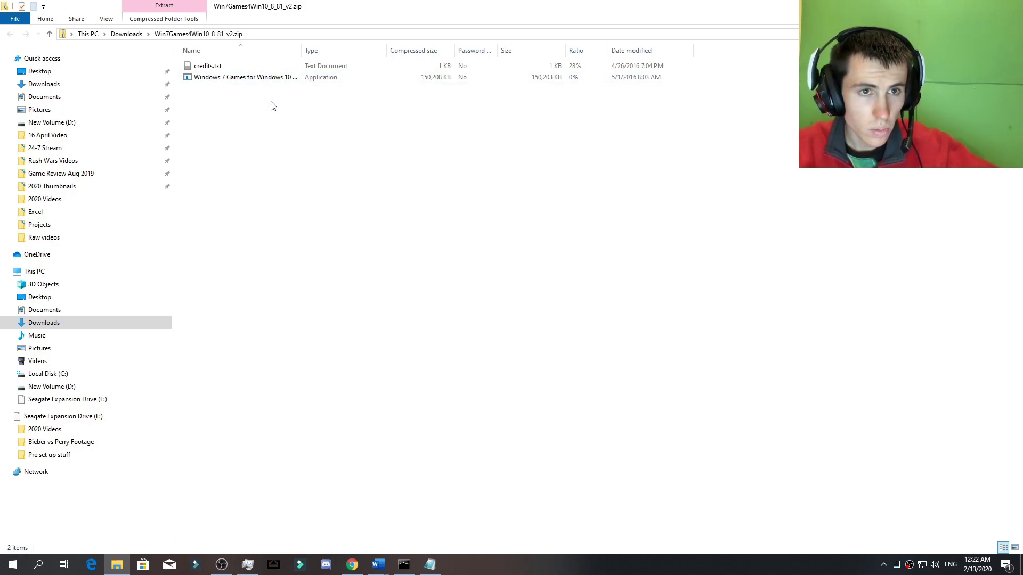
Step: Extract Win7Games4Win10_8_81_v2.zip into Downloads and run the Windows 7 Games installer from it
{"action": "left_click", "coordinate": [285, 77]}
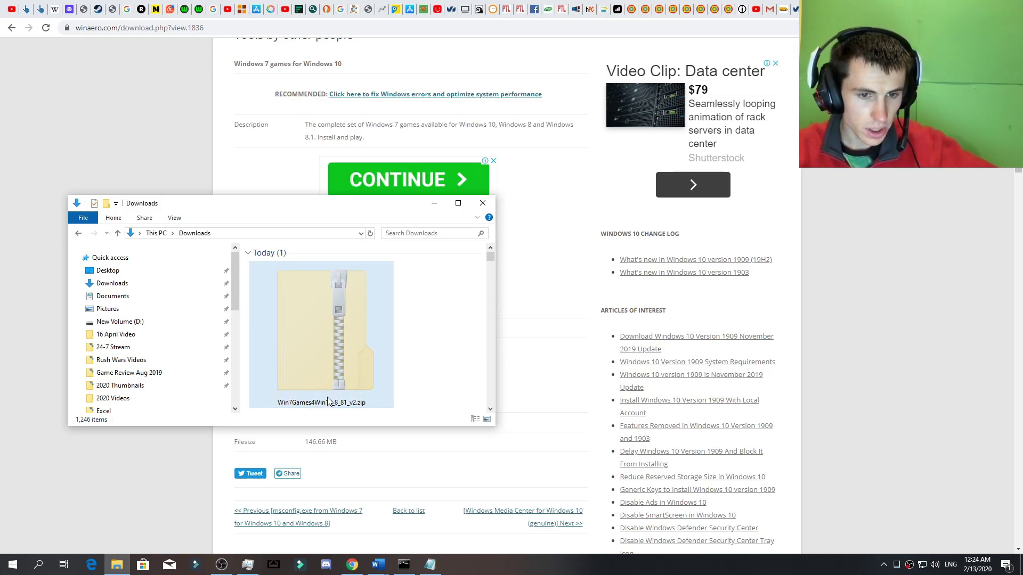
{"action": "left_click", "coordinate": [333, 313]}
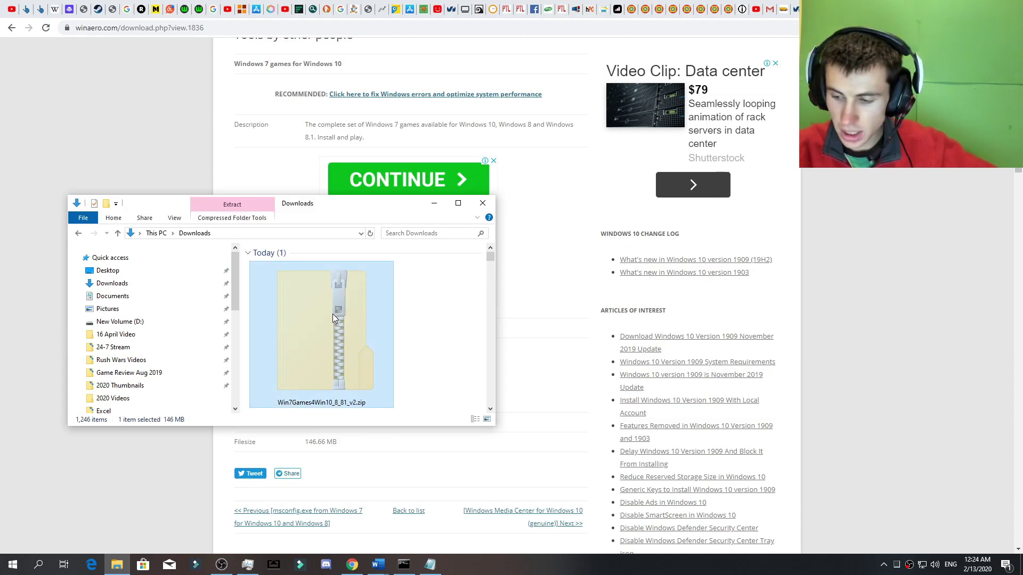
{"action": "right_click", "coordinate": [332, 314]}
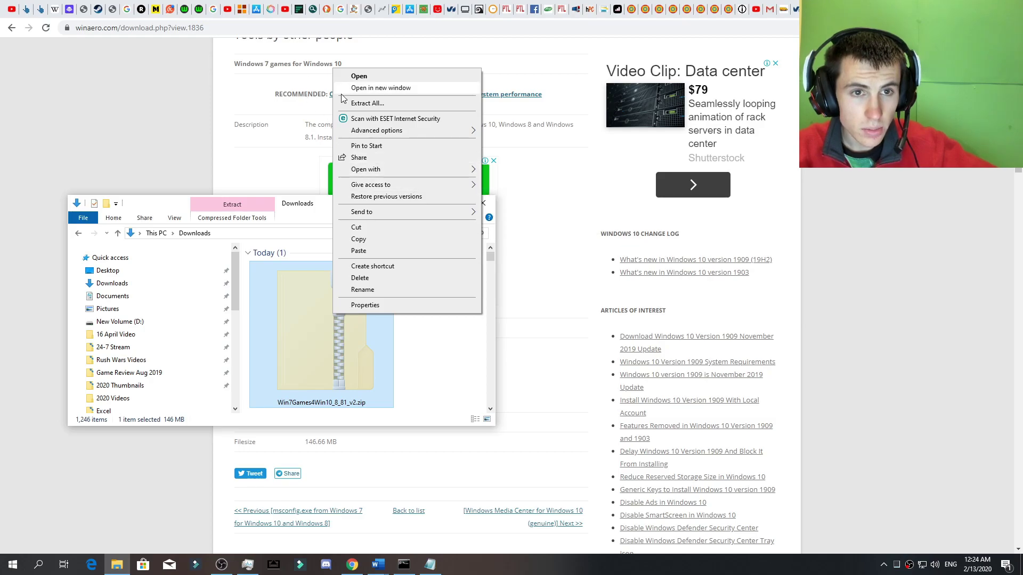
{"action": "left_click", "coordinate": [366, 104]}
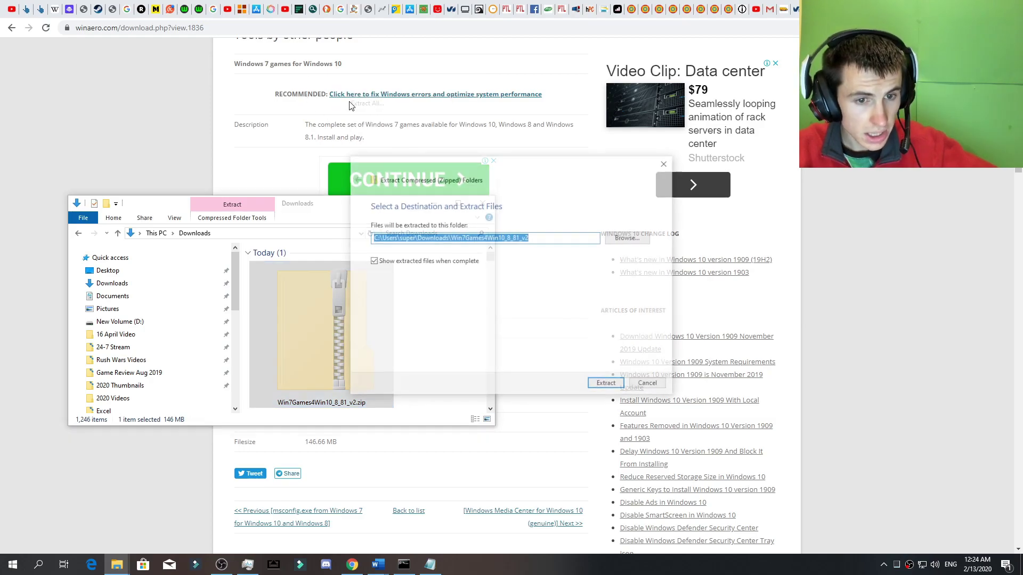
{"action": "left_click", "coordinate": [601, 386]}
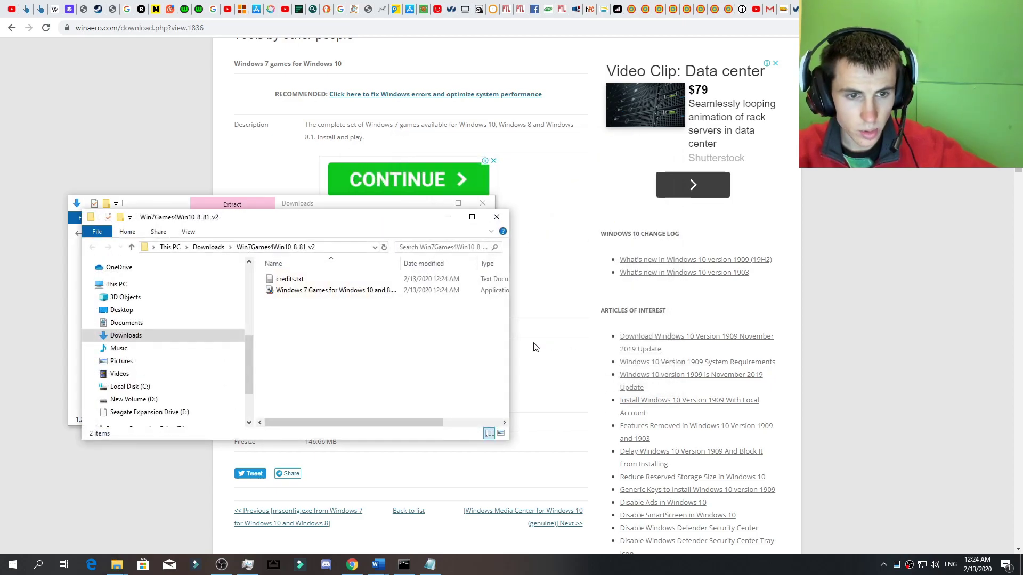
{"action": "double_click", "coordinate": [362, 292]}
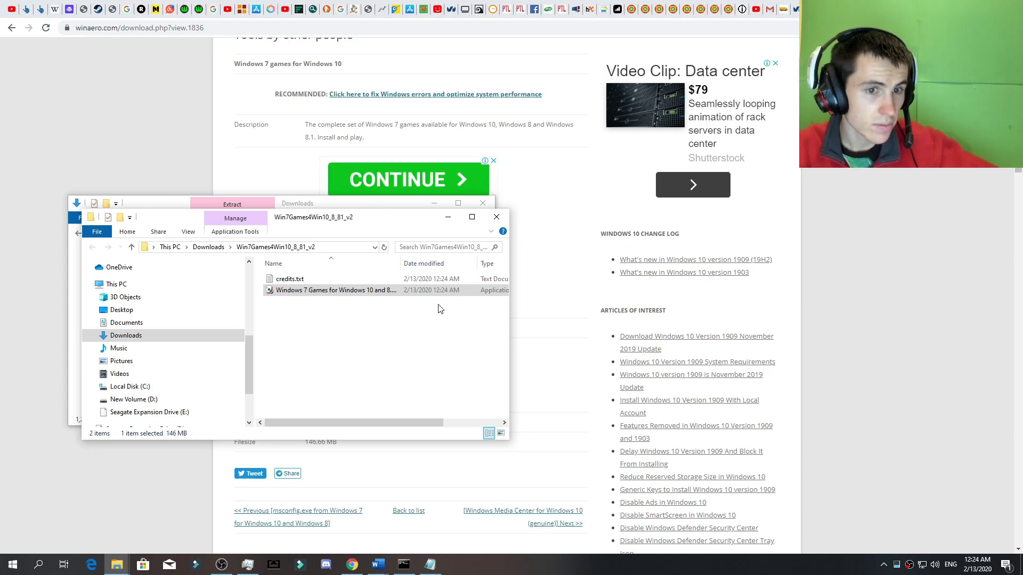
Step: Install all Windows 7 games (335.0 MB) through the setup wizard and finish it
{"action": "left_click_drag", "start_coordinate": [510, 300], "coordinate": [655, 311]}
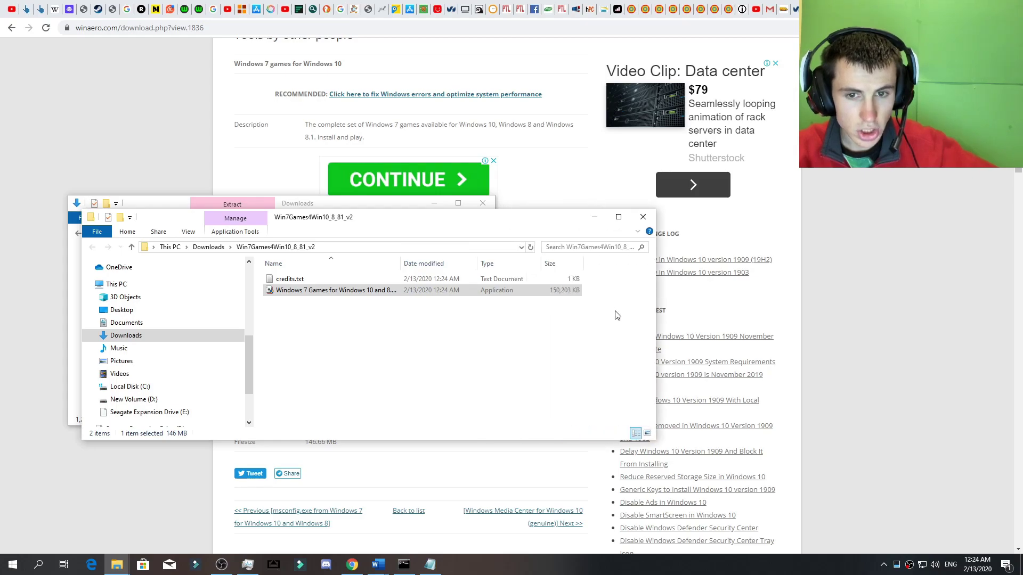
{"action": "left_click", "coordinate": [543, 207]}
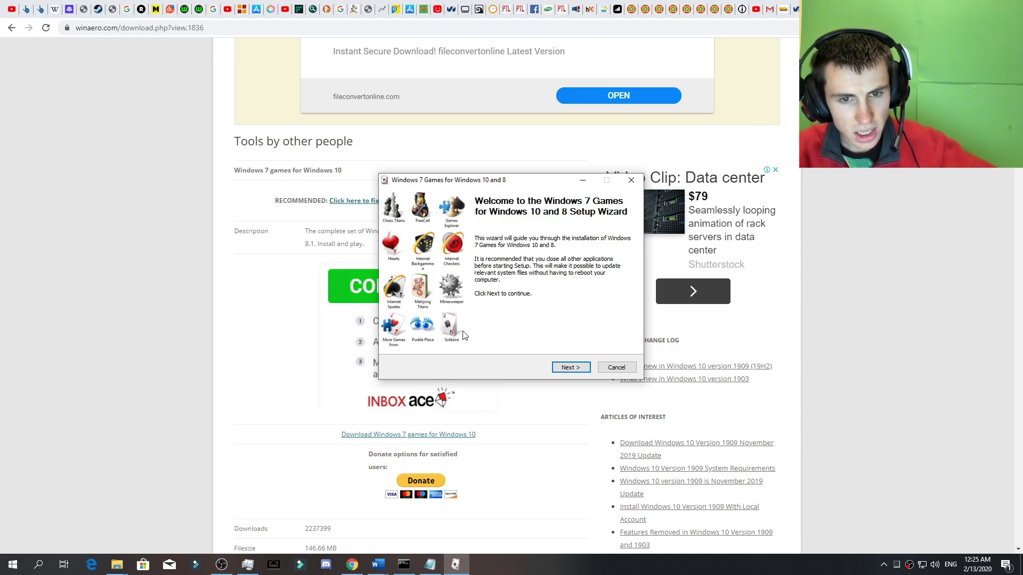
{"action": "left_click", "coordinate": [573, 369]}
{"action": "scroll", "coordinate": [518, 301], "scroll_direction": "down", "scroll_amount": 3}
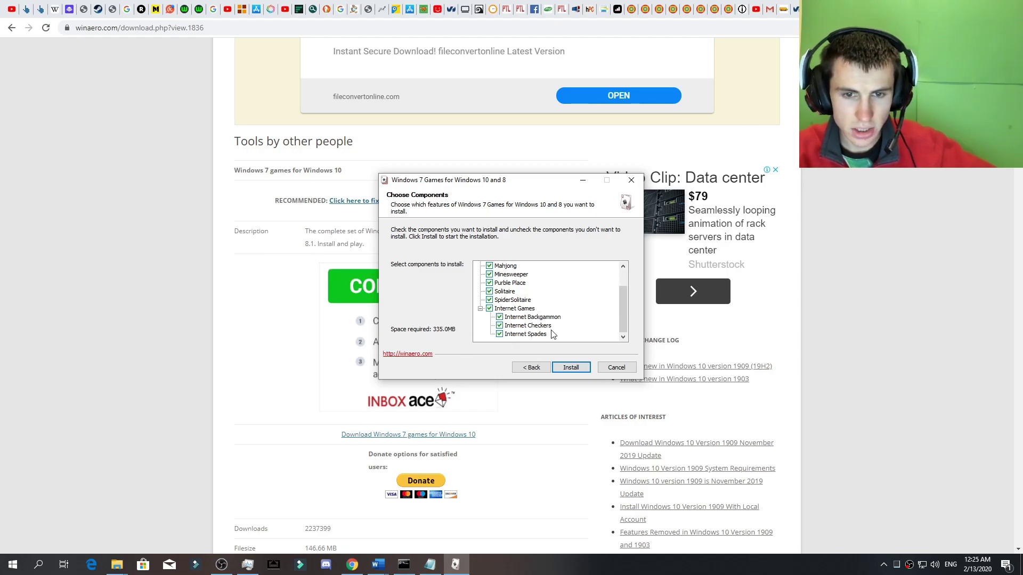
{"action": "left_click", "coordinate": [570, 367]}
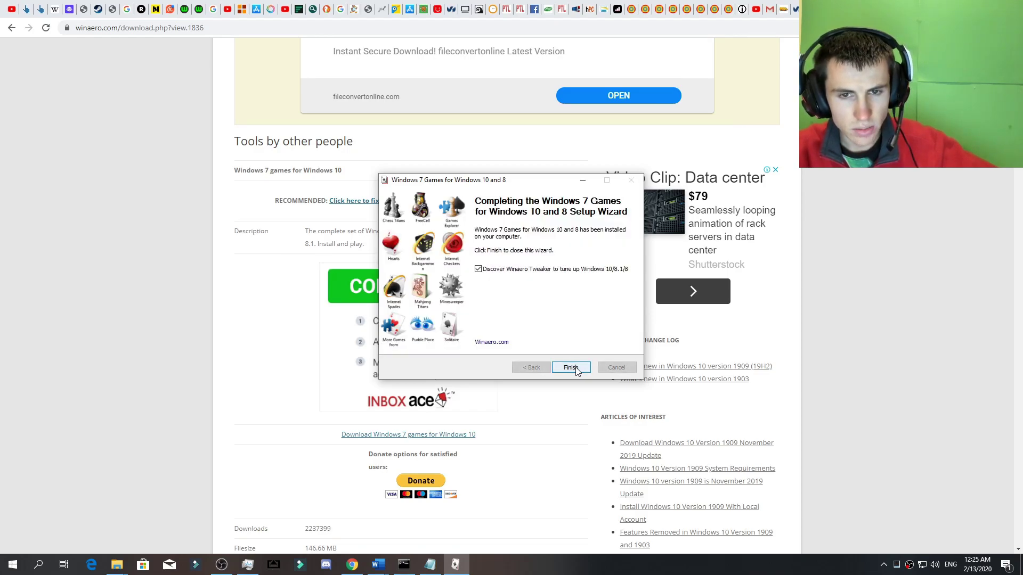
{"action": "left_click", "coordinate": [571, 367]}
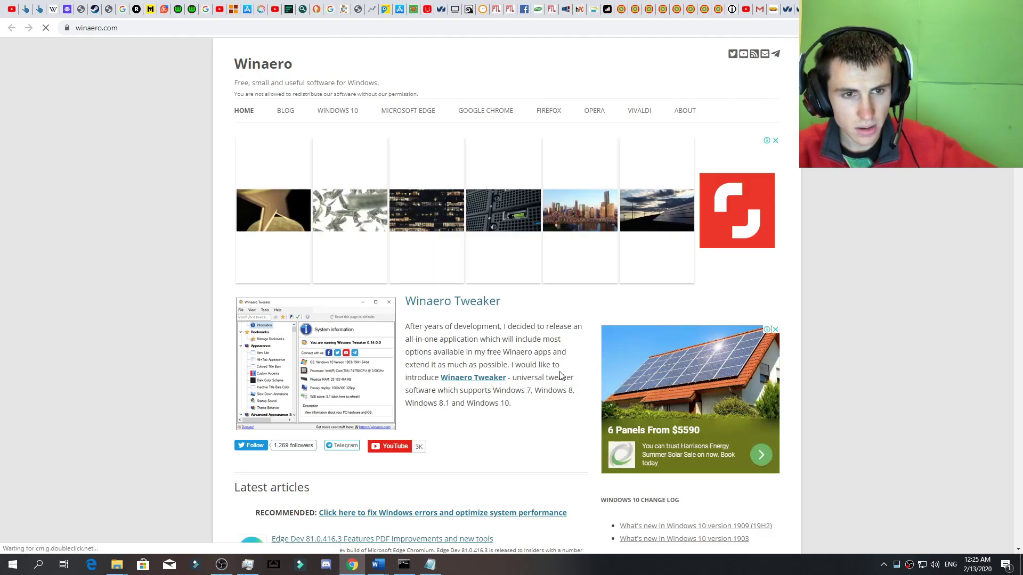
Step: Skim the winaero.com home page, then open the Start menu showing the newly added games
{"action": "scroll", "coordinate": [559, 373], "scroll_direction": "down", "scroll_amount": 9}
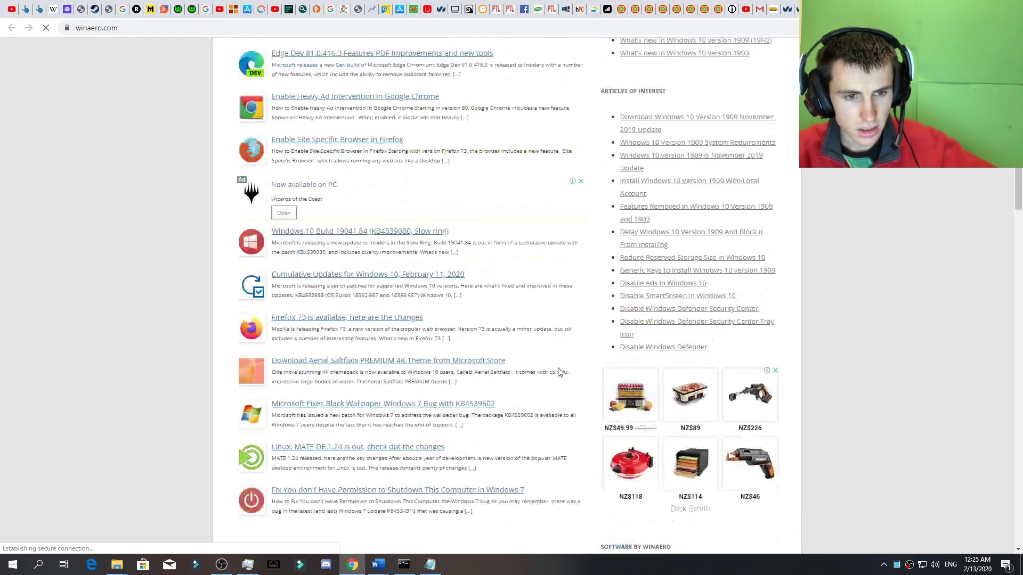
{"action": "scroll", "coordinate": [556, 364], "scroll_direction": "up", "scroll_amount": 4}
{"action": "scroll", "coordinate": [554, 360], "scroll_direction": "up", "scroll_amount": 5}
{"action": "scroll", "coordinate": [551, 360], "scroll_direction": "down", "scroll_amount": 15}
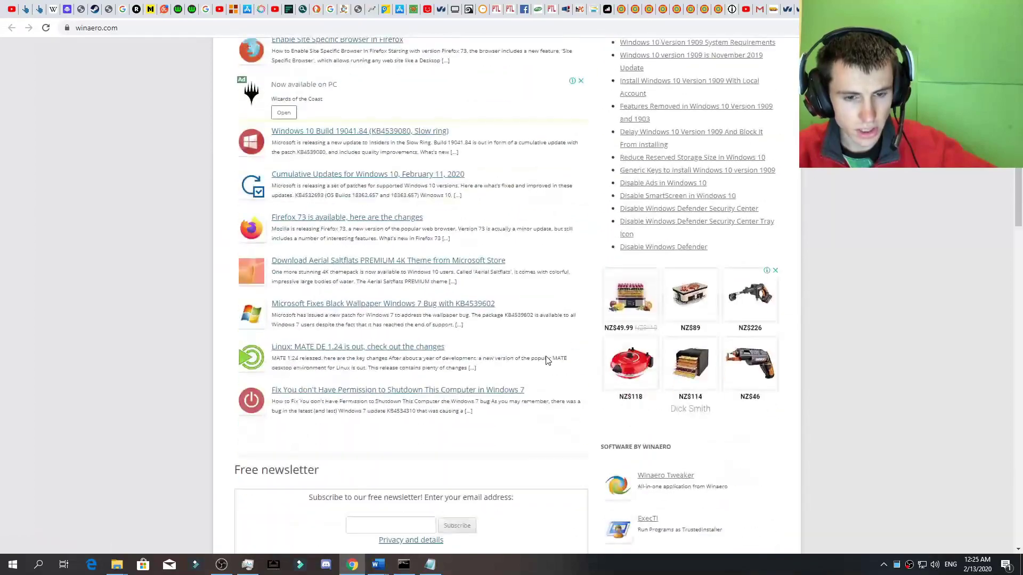
{"action": "scroll", "coordinate": [554, 354], "scroll_direction": "up", "scroll_amount": 15}
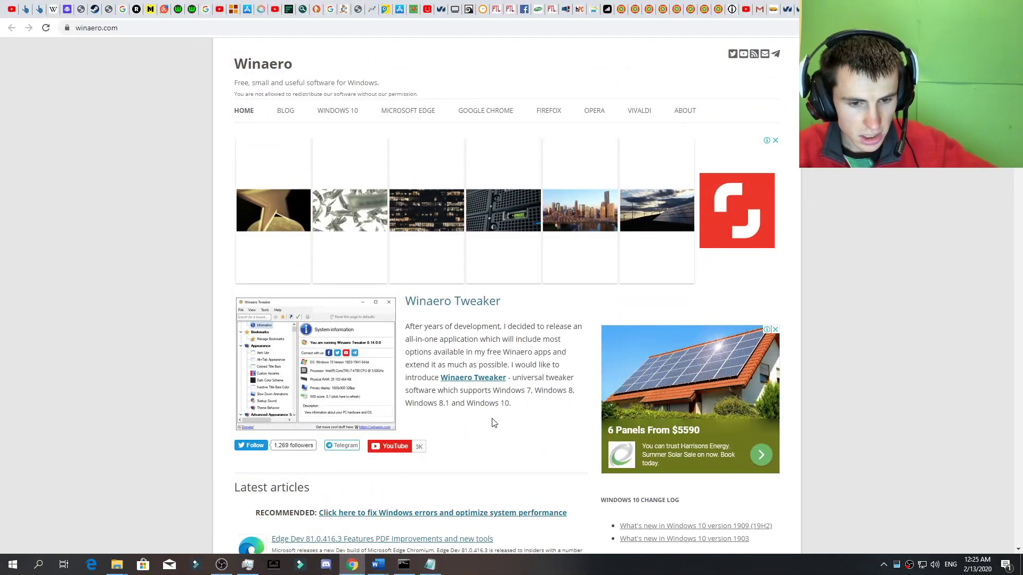
{"action": "left_click", "coordinate": [6, 568]}
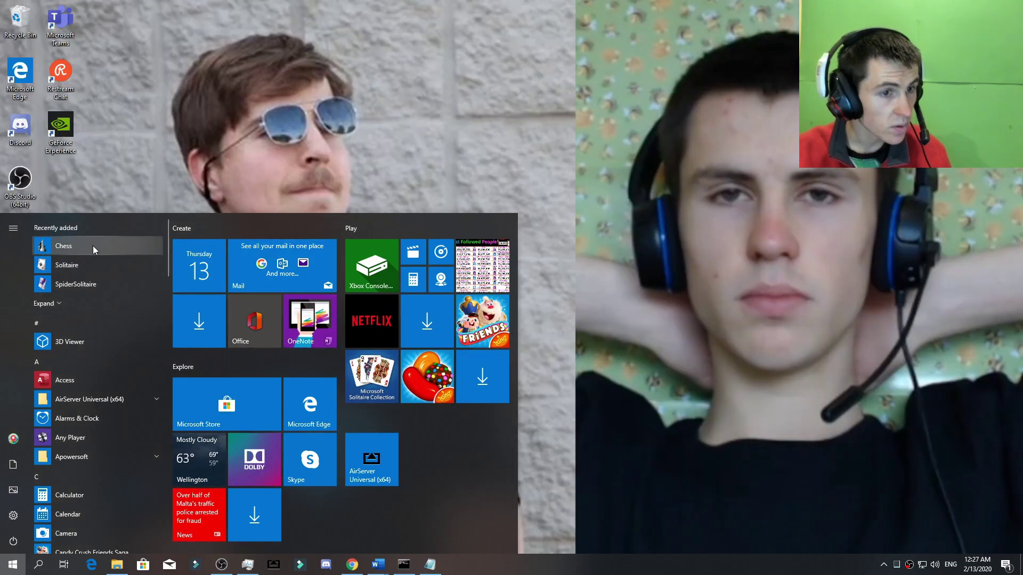
Step: Use the Solitaire entry's Open file location to reach the Start Menu Games folder
{"action": "right_click", "coordinate": [120, 244]}
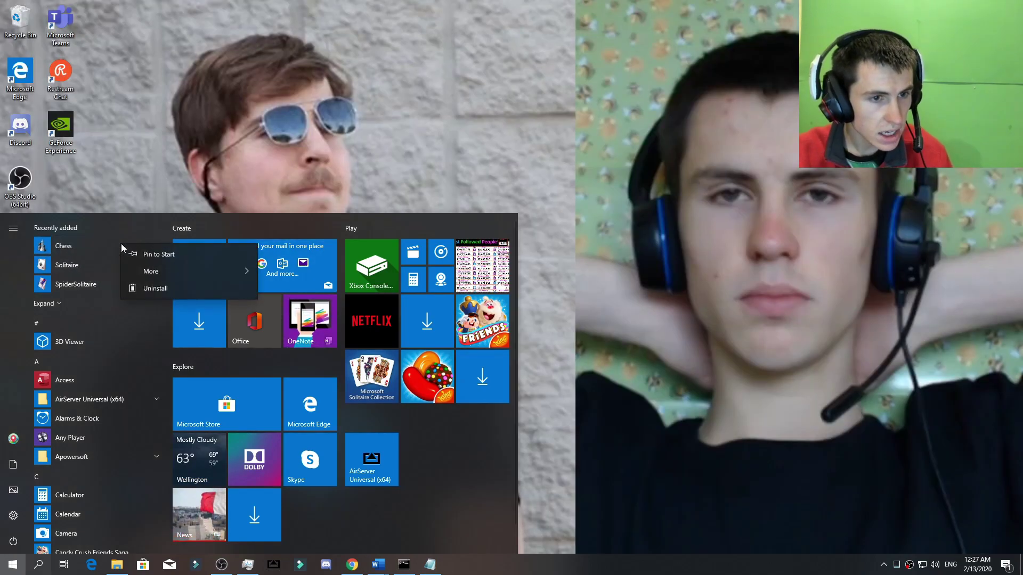
{"action": "mouse_move", "coordinate": [170, 274]}
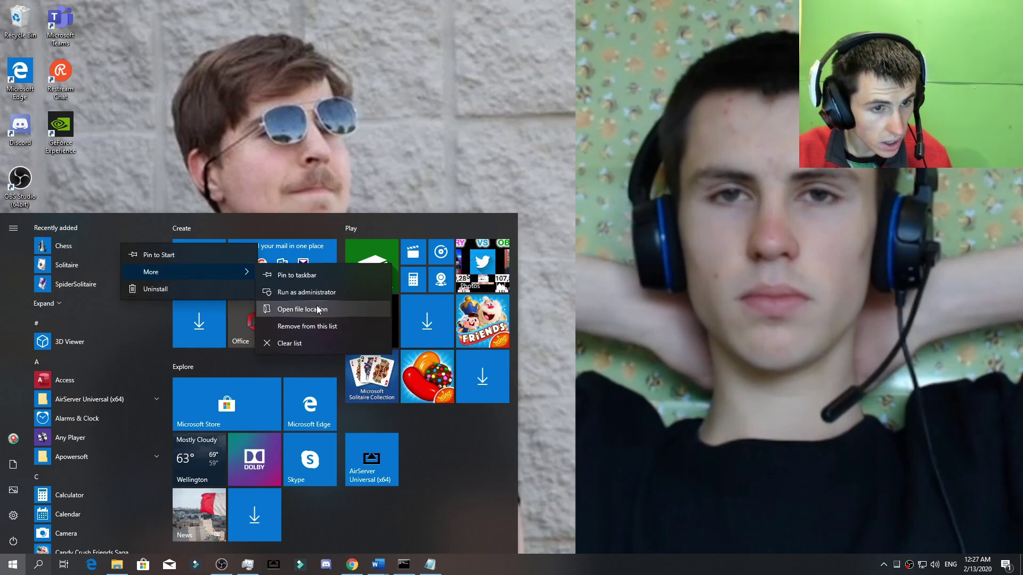
{"action": "right_click", "coordinate": [86, 265]}
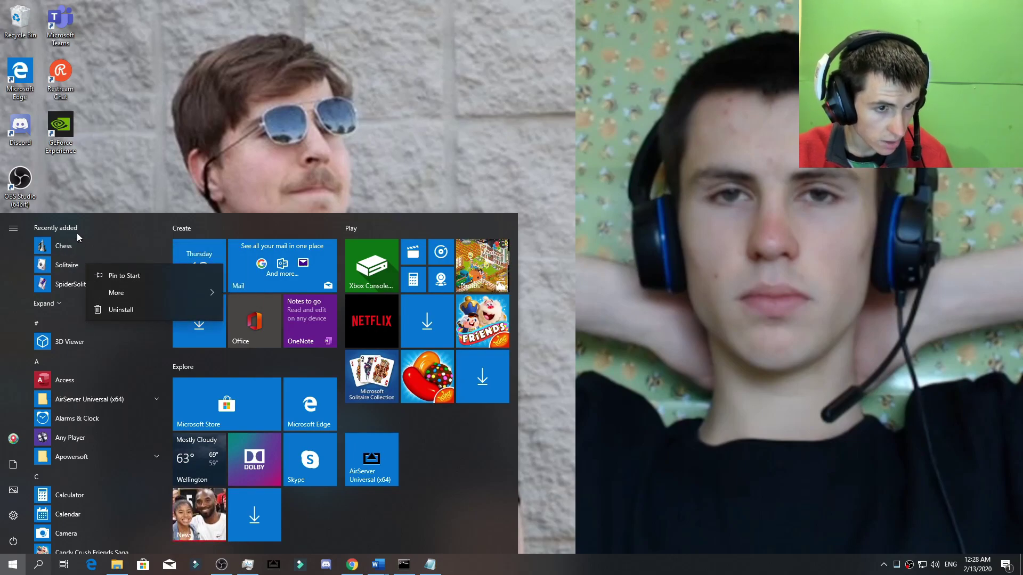
{"action": "mouse_move", "coordinate": [156, 296]}
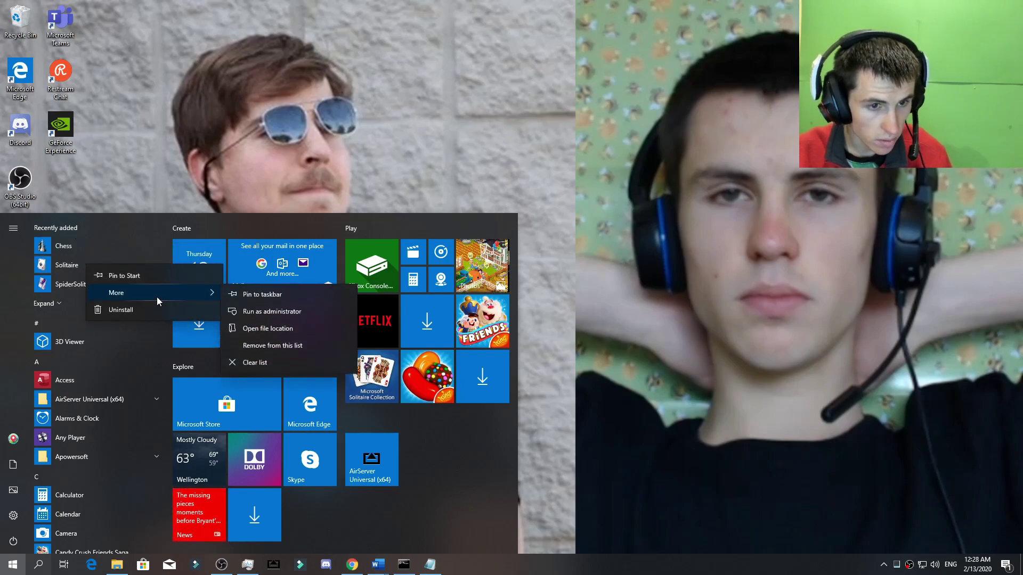
{"action": "left_click", "coordinate": [321, 328]}
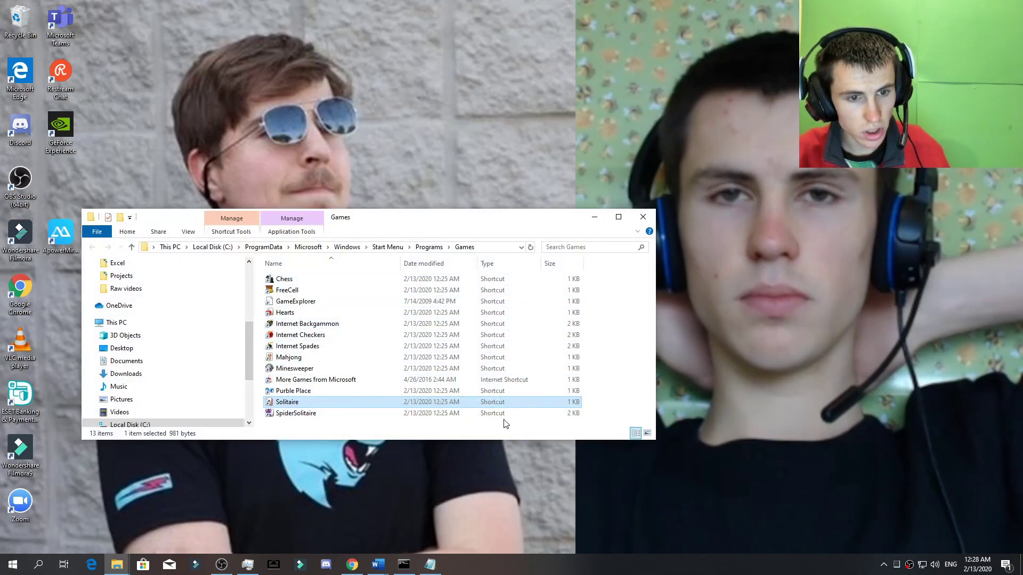
Step: Drag the FreeCell shortcut to the desktop, then delete the FreeCell and Hearts shortcuts
{"action": "left_click_drag", "start_coordinate": [607, 279], "coordinate": [798, 267]}
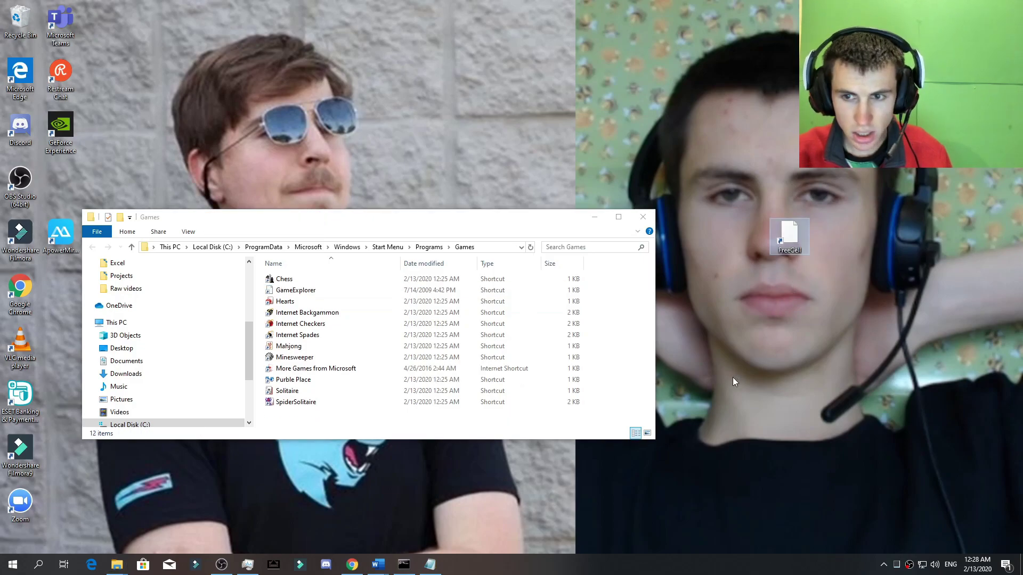
{"action": "key", "text": "Delete"}
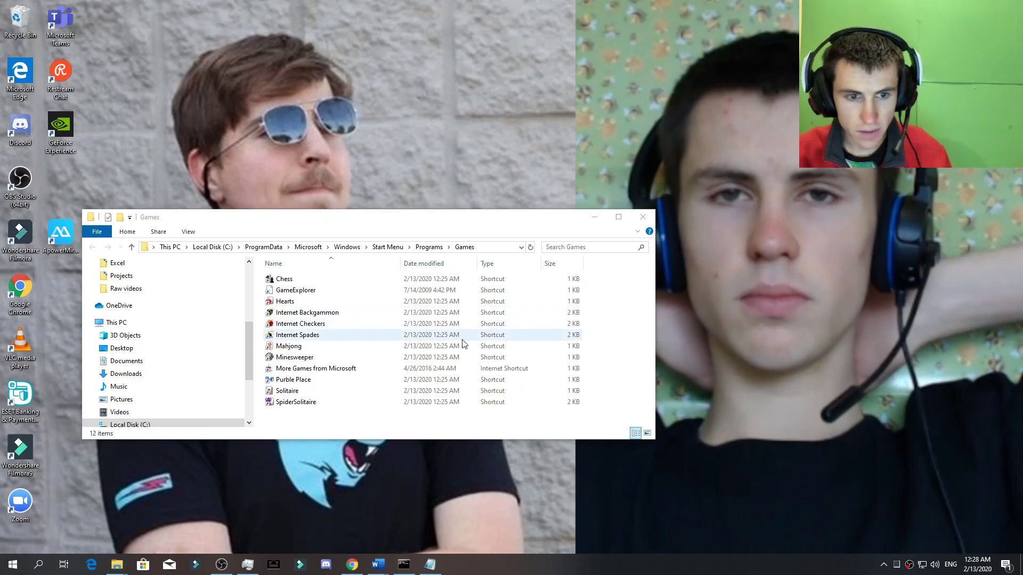
{"action": "left_click", "coordinate": [419, 302]}
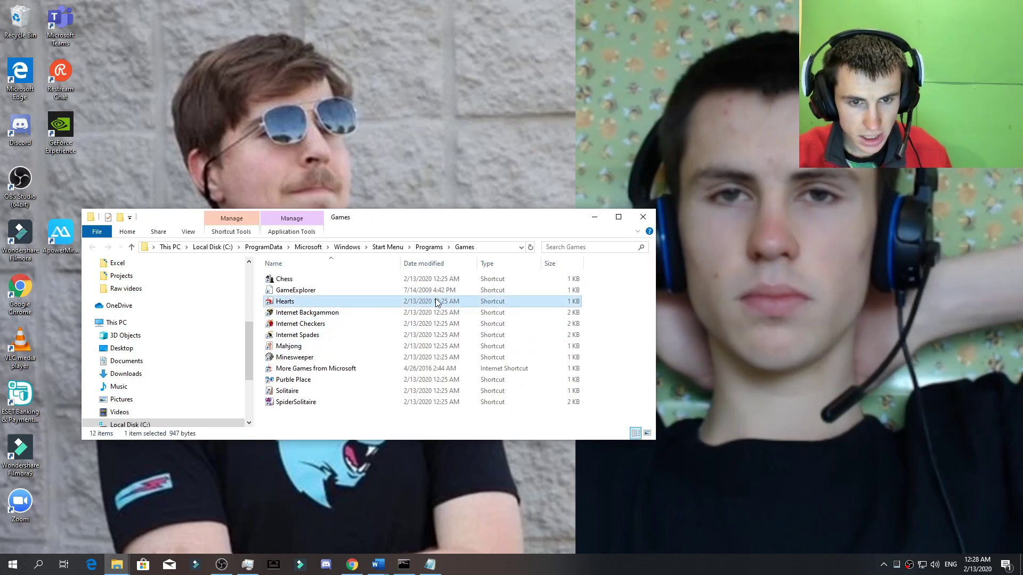
{"action": "key", "text": "Delete"}
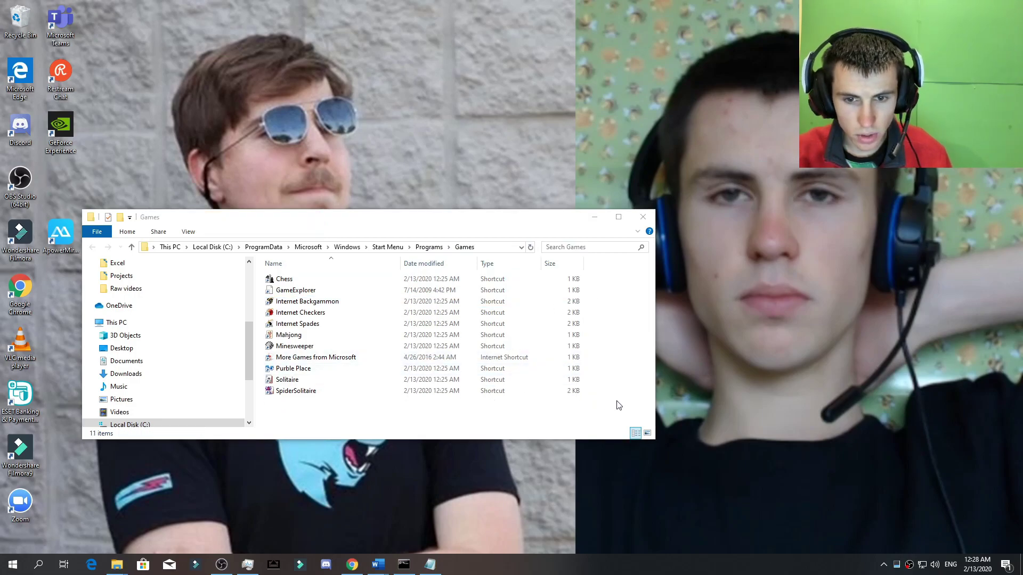
Step: Cut the remaining game shortcuts, paste them onto the desktop, and close the Games folder
{"action": "left_click_drag", "start_coordinate": [616, 404], "coordinate": [467, 243]}
{"action": "key", "text": "ctrl+x"}
{"action": "left_click", "coordinate": [288, 199]}
{"action": "key", "text": "ctrl+v"}
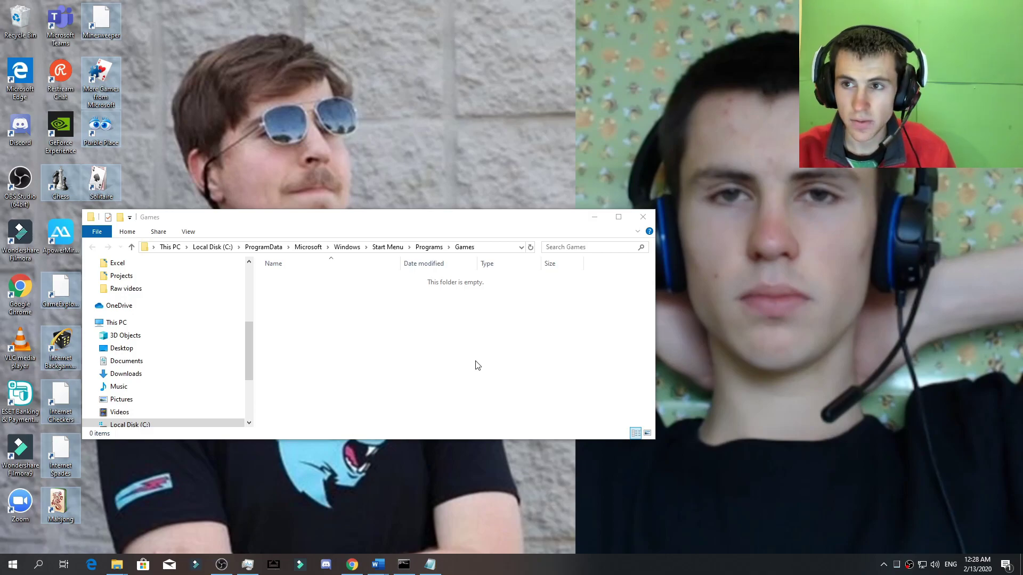
{"action": "left_click", "coordinate": [642, 217]}
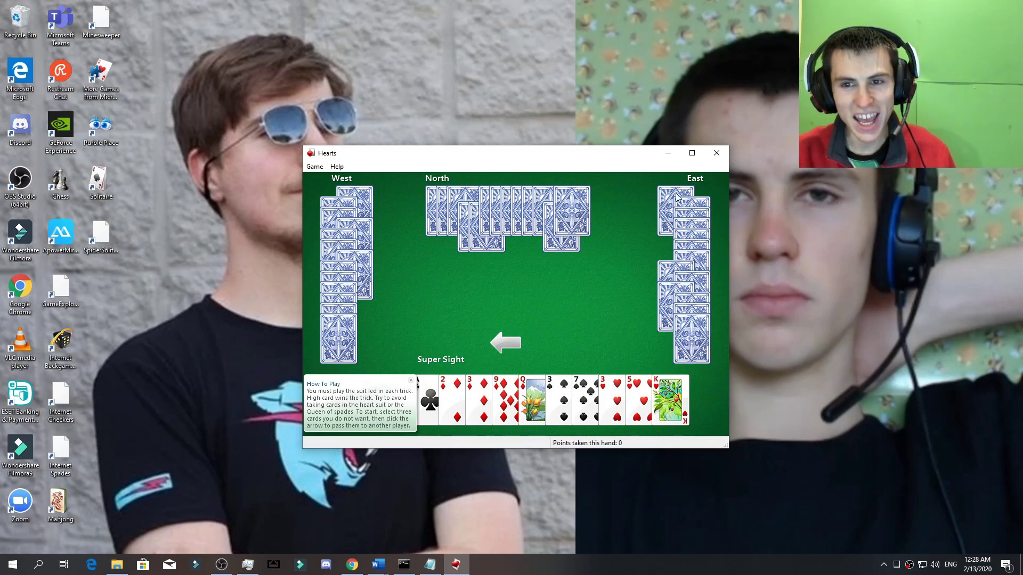
Step: Check Hearts' Game > Options, close them unchanged, and exit Hearts
{"action": "left_click", "coordinate": [314, 166]}
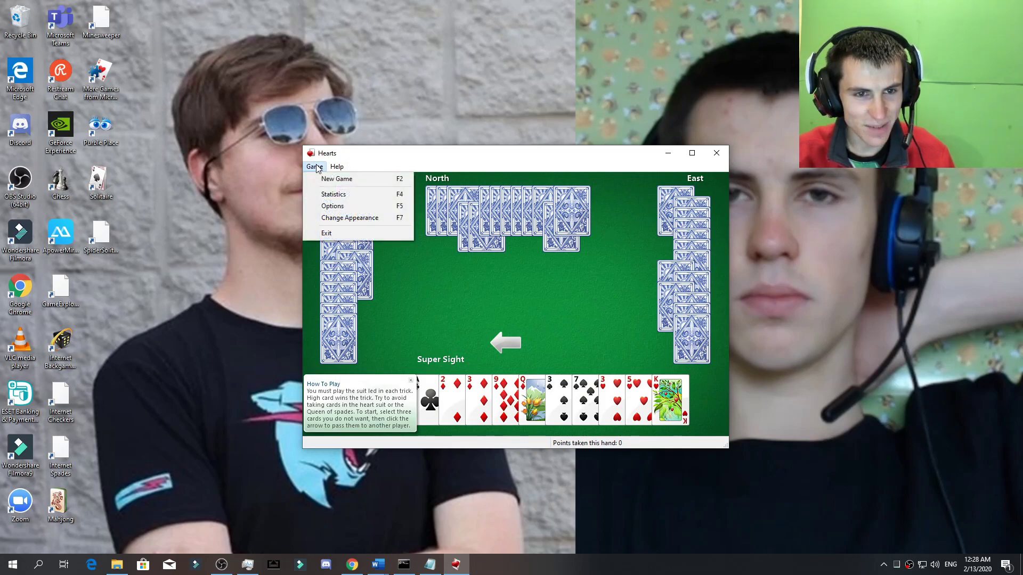
{"action": "left_click", "coordinate": [333, 206]}
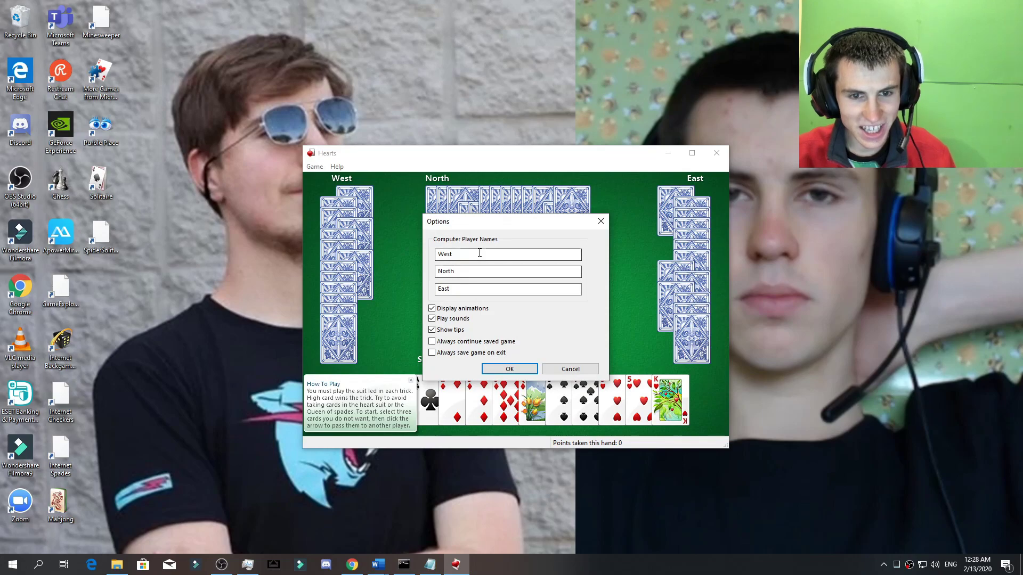
{"action": "left_click", "coordinate": [600, 221]}
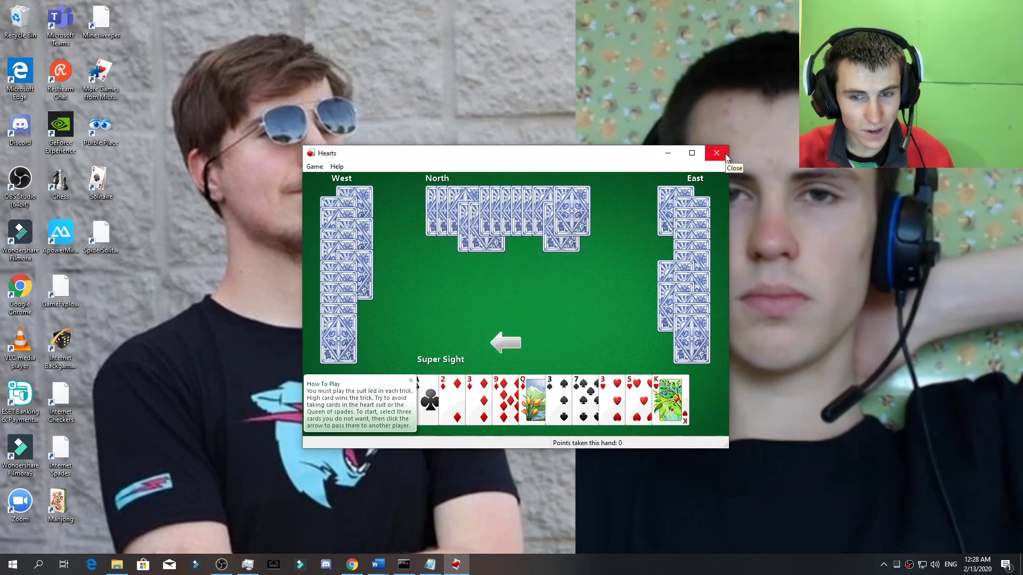
{"action": "left_click", "coordinate": [716, 153]}
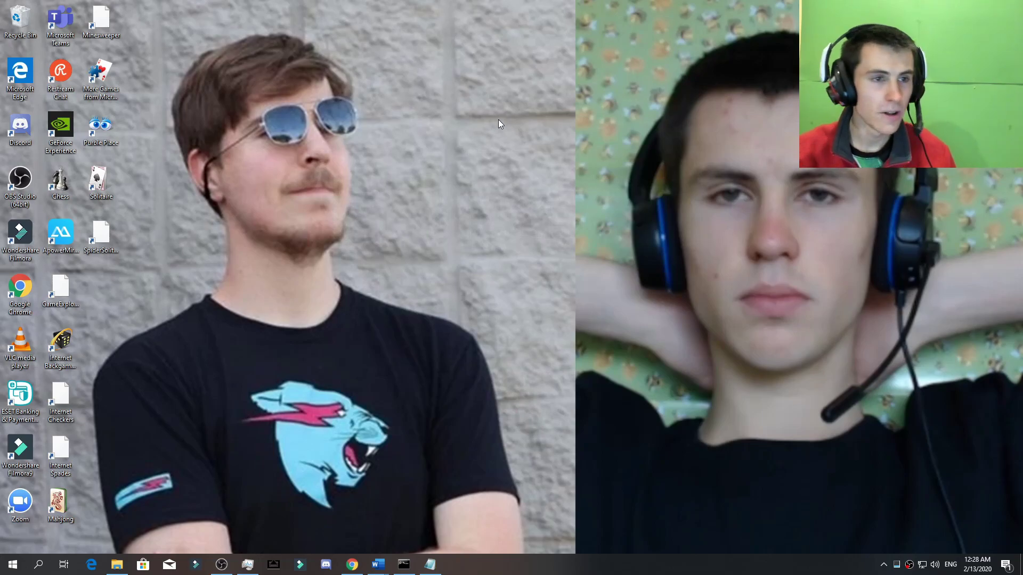